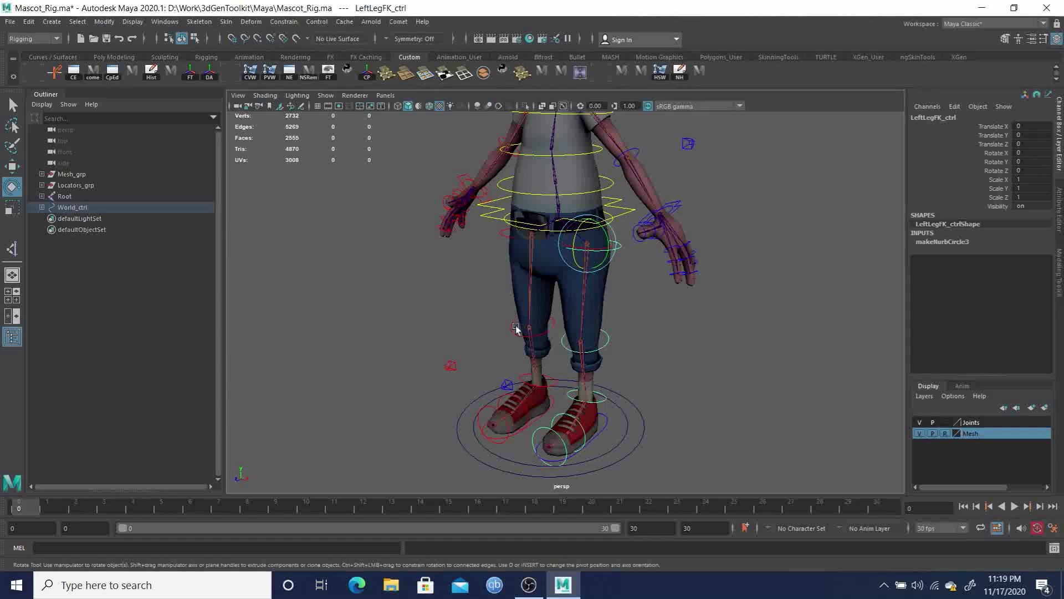
# Expand the full Root joint hierarchy and select the left leg IK joints from LeftLeg_IK through LeftToe_IK.
pyautogui.keyDown('alt'); pyautogui.moveTo(599, 298); pyautogui.dragTo(678, 369, button='right'); pyautogui.keyUp('alt')
pyautogui.keyDown('alt'); pyautogui.moveTo(678, 370); pyautogui.dragTo(631, 292, button='middle'); pyautogui.keyUp('alt')
pyautogui.keyDown('alt'); pyautogui.moveTo(676, 310); pyautogui.dragTo(642, 309); pyautogui.keyUp('alt')
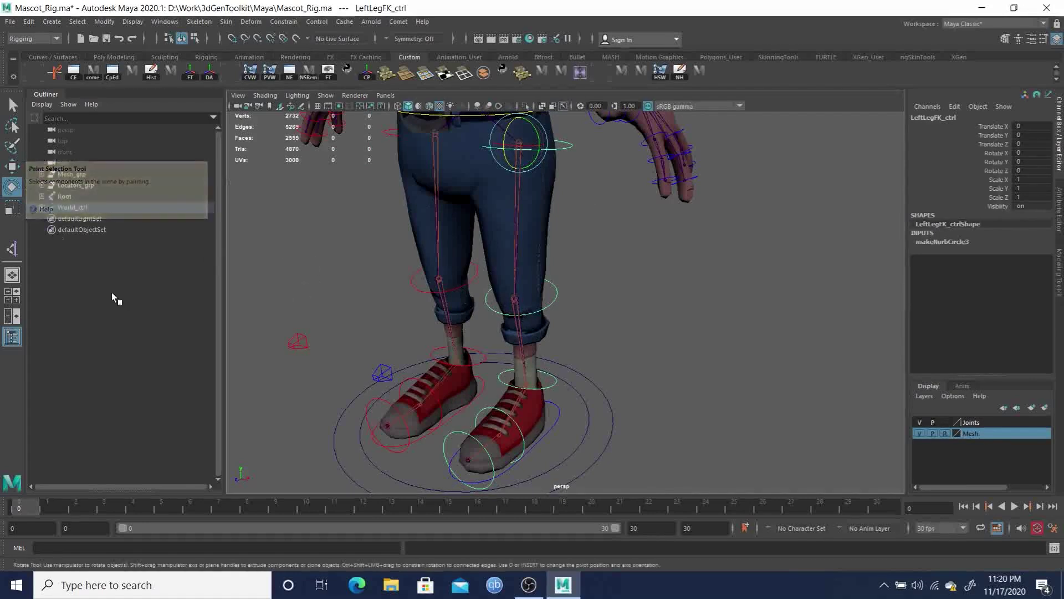
pyautogui.keyDown('shift'); pyautogui.click(42, 197); pyautogui.keyUp('shift')
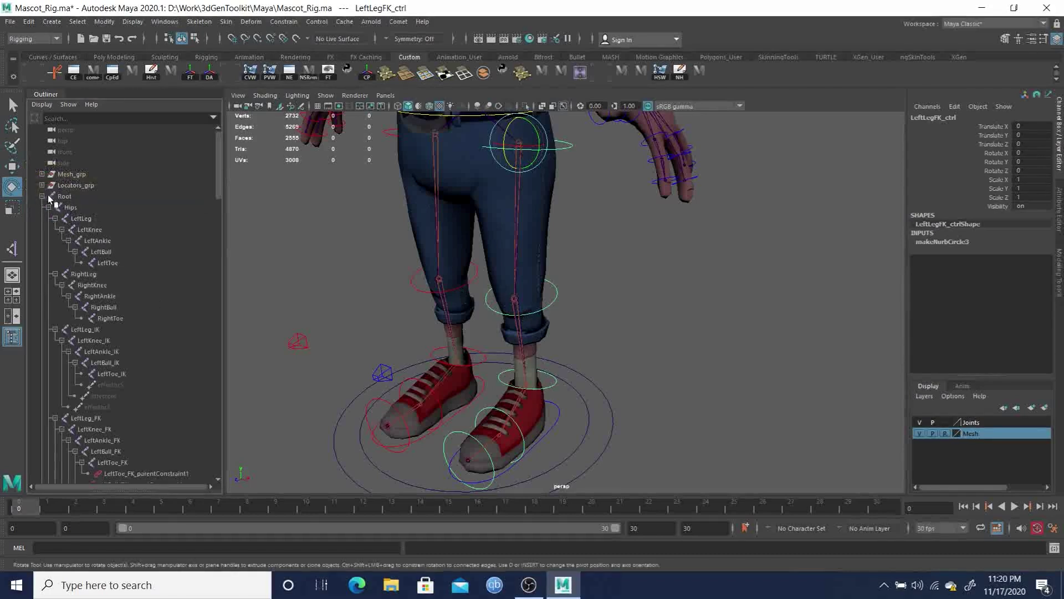
pyautogui.scroll(-5, 142, 291)
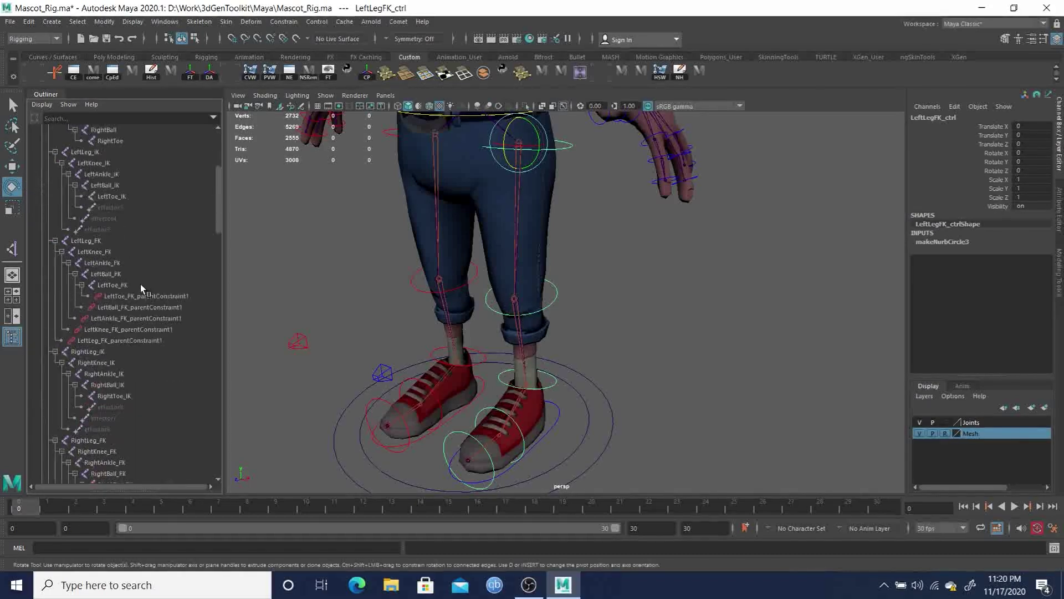
pyautogui.click(90, 152)
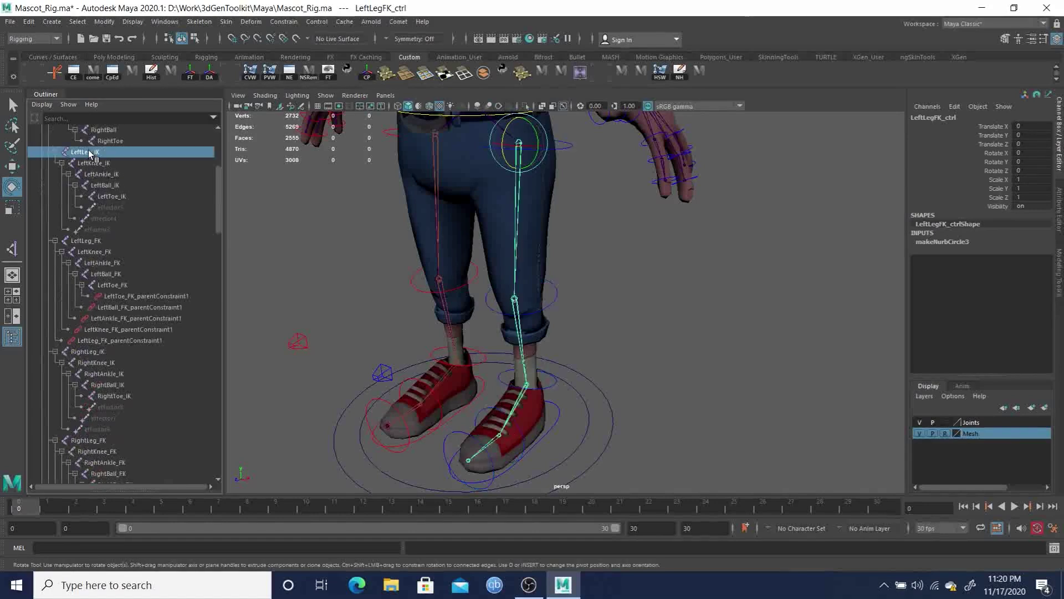
pyautogui.keyDown('shift'); pyautogui.click(113, 197); pyautogui.keyUp('shift')
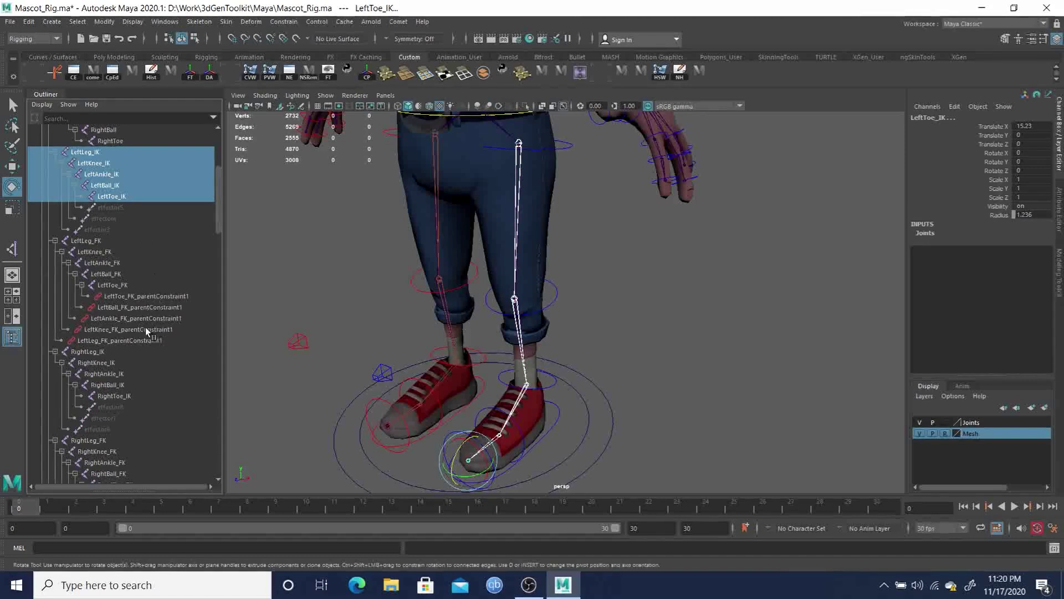
pyautogui.keyDown('alt'); pyautogui.moveTo(544, 358); pyautogui.dragTo(491, 284, button='middle'); pyautogui.keyUp('alt')
pyautogui.moveTo(492, 283)
pyautogui.keyDown('alt'); pyautogui.mouseDown()
pyautogui.moveTo(519, 269)
pyautogui.moveTo(536, 240)
pyautogui.moveTo(545, 274)
pyautogui.moveTo(494, 268)
pyautogui.mouseUp(); pyautogui.keyUp('alt')
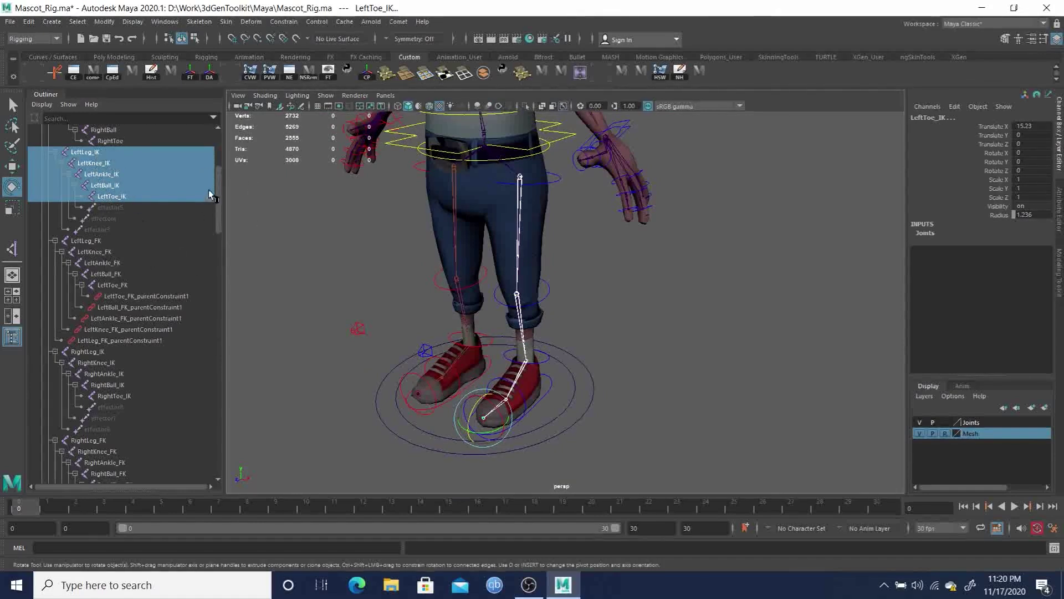
# Parent-constrain the LeftLeg joint to both LeftLeg_FK and LeftLeg_IK, with the FK joint as the first target.
pyautogui.moveTo(218, 198); pyautogui.dragTo(218, 177)
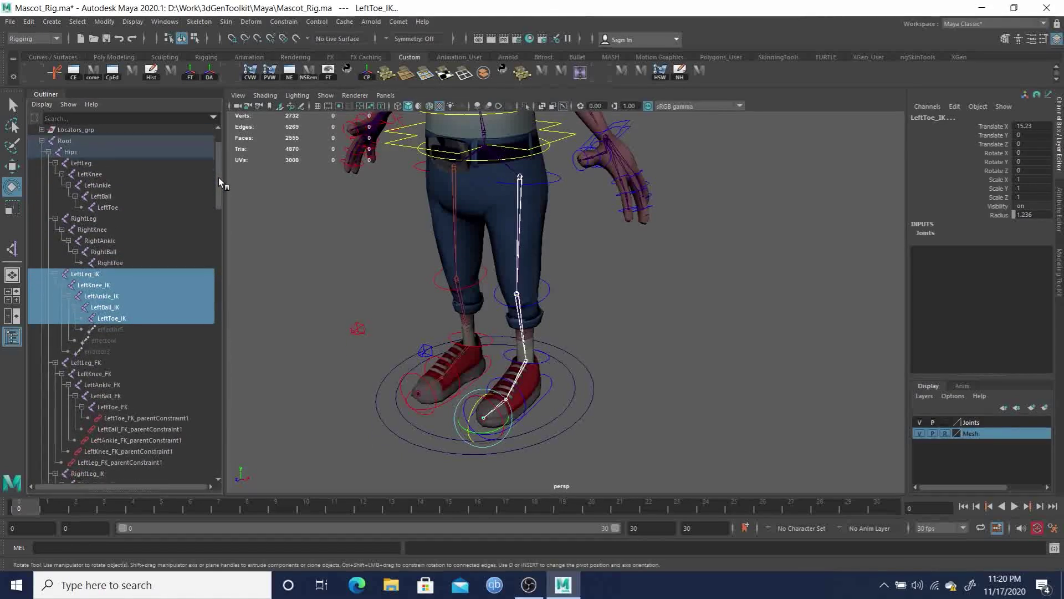
pyautogui.click(88, 363)
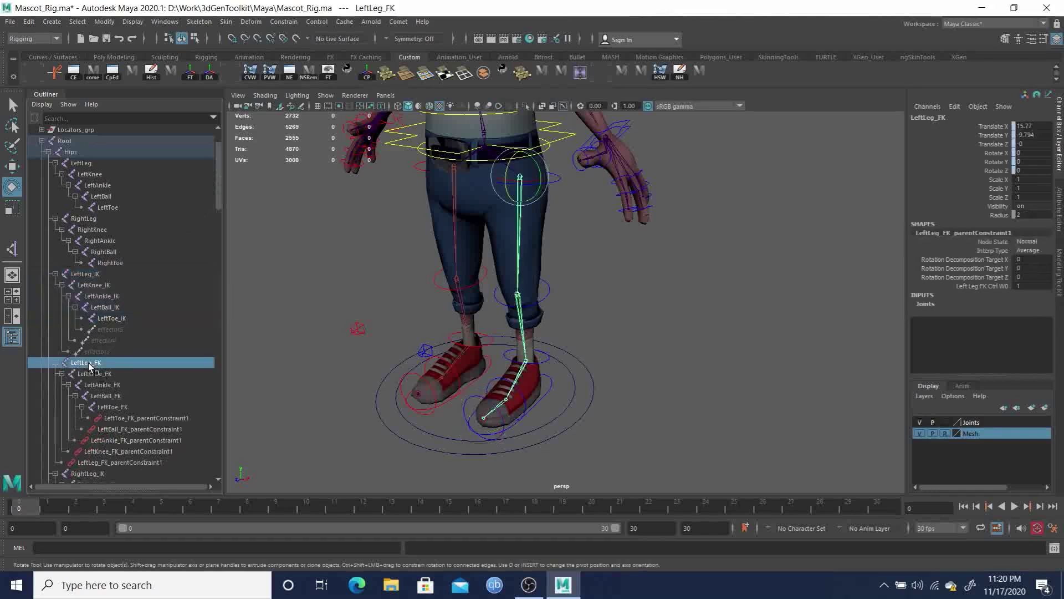
pyautogui.keyDown('ctrl'); pyautogui.click(90, 274); pyautogui.keyUp('ctrl')
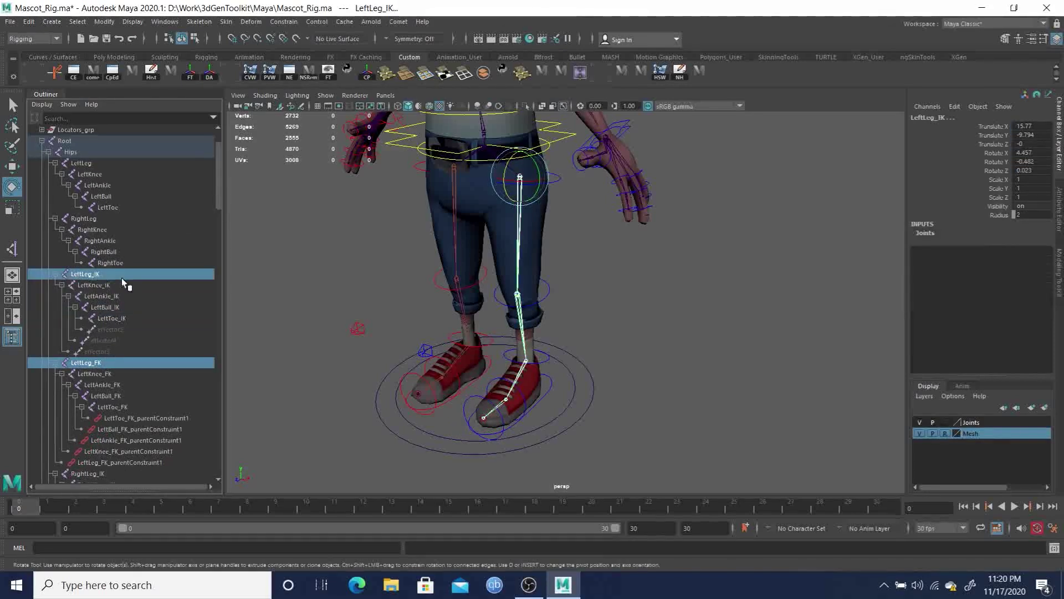
pyautogui.keyDown('ctrl'); pyautogui.click(83, 163); pyautogui.keyUp('ctrl')
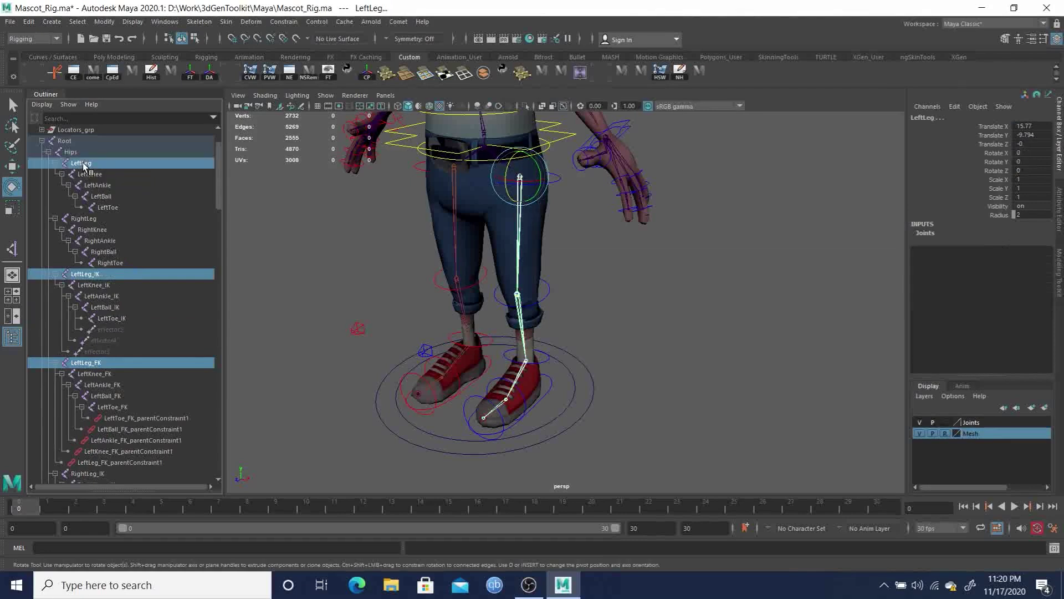
pyautogui.click(291, 23)
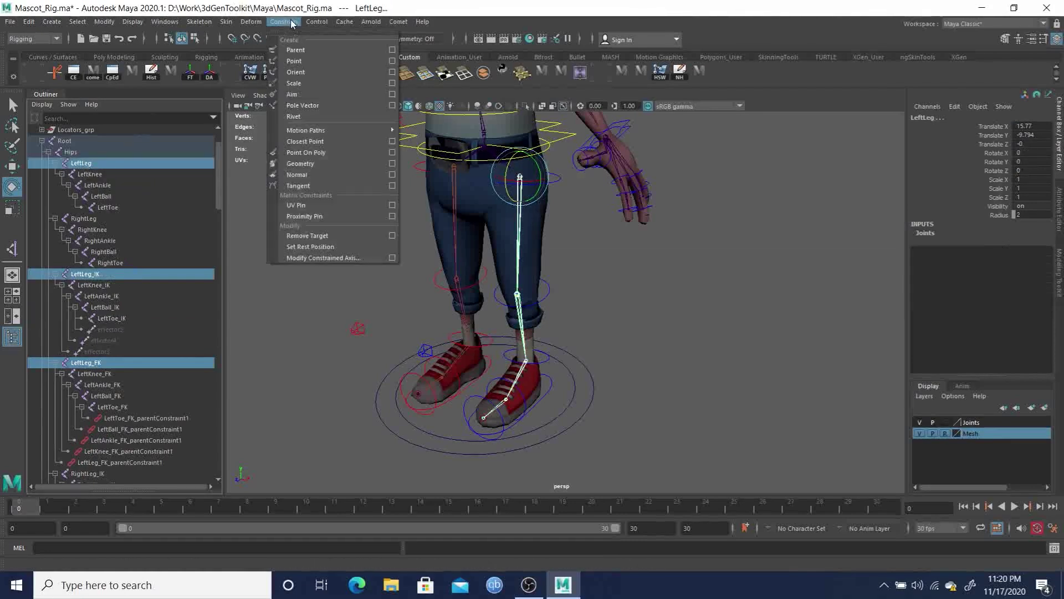
pyautogui.click(301, 51)
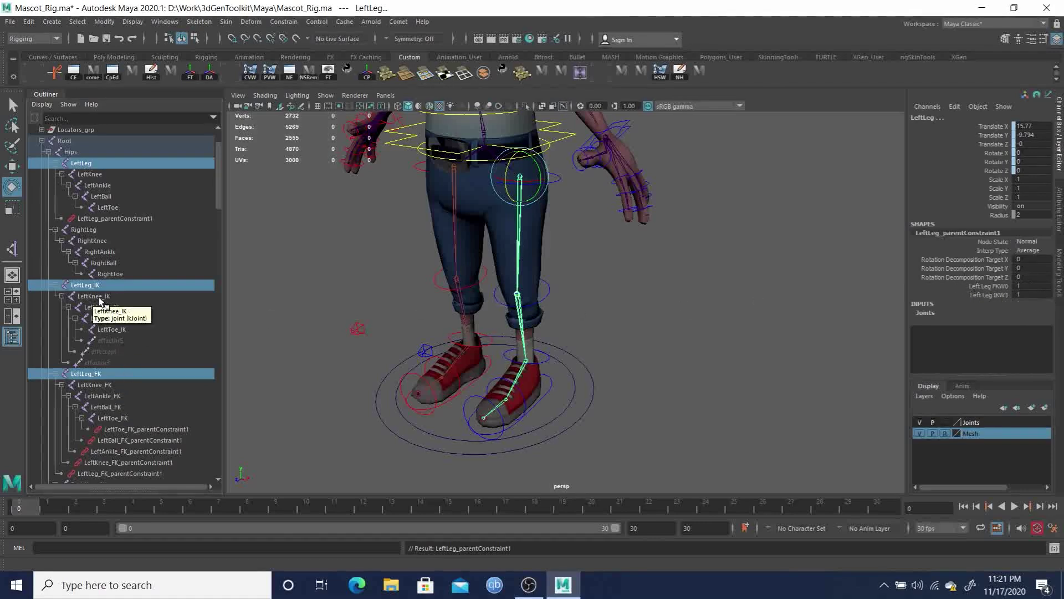
# Parent-constrain the LeftKnee joint to both LeftKnee_FK and LeftKnee_IK, with the FK joint as the first target.
pyautogui.click(93, 385)
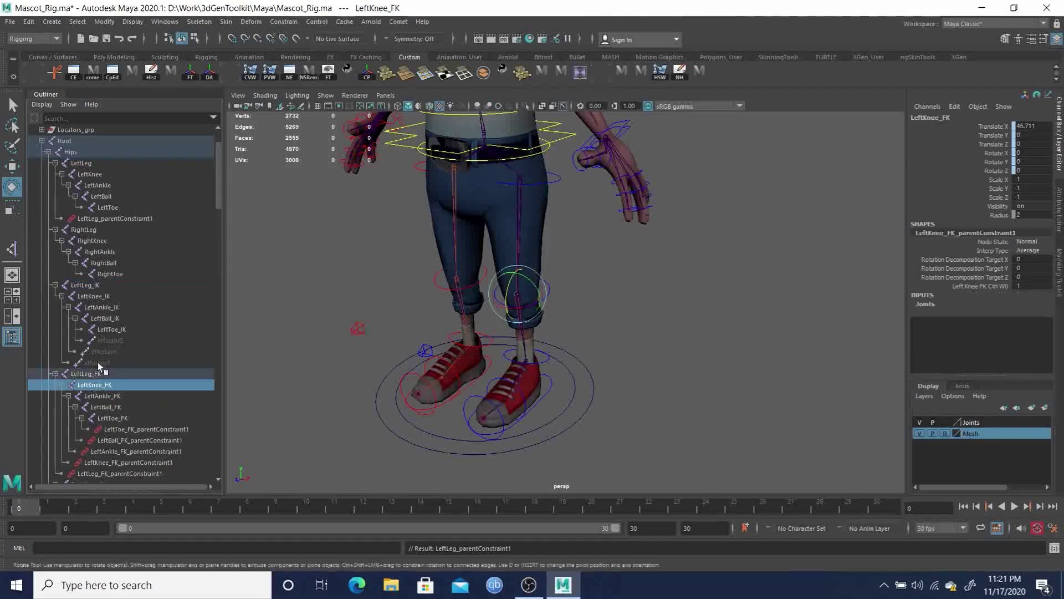
pyautogui.keyDown('ctrl'); pyautogui.click(98, 297); pyautogui.keyUp('ctrl')
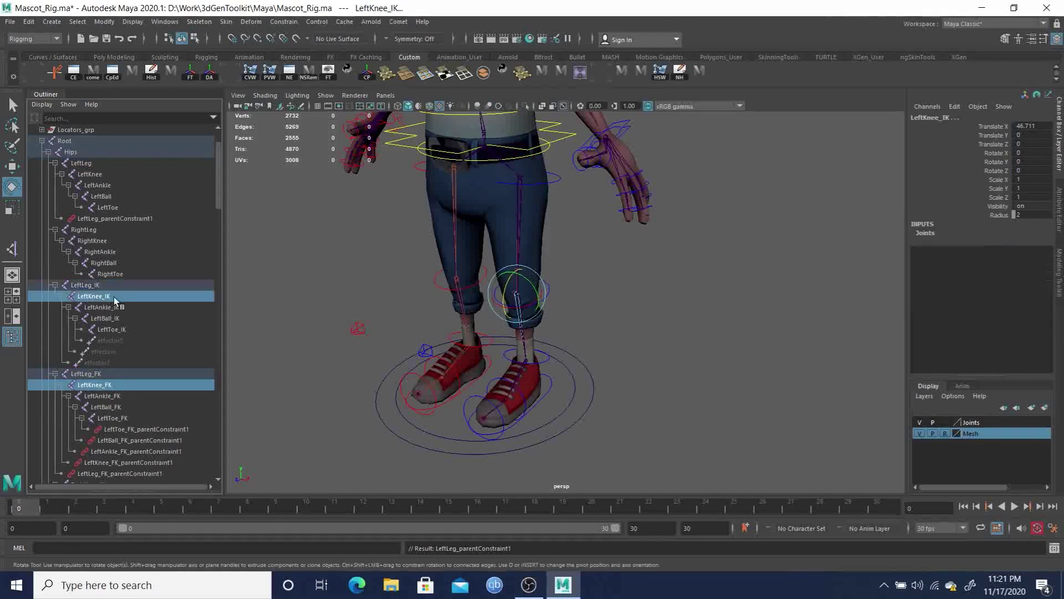
pyautogui.keyDown('ctrl'); pyautogui.click(90, 173); pyautogui.keyUp('ctrl')
pyautogui.click(283, 22)
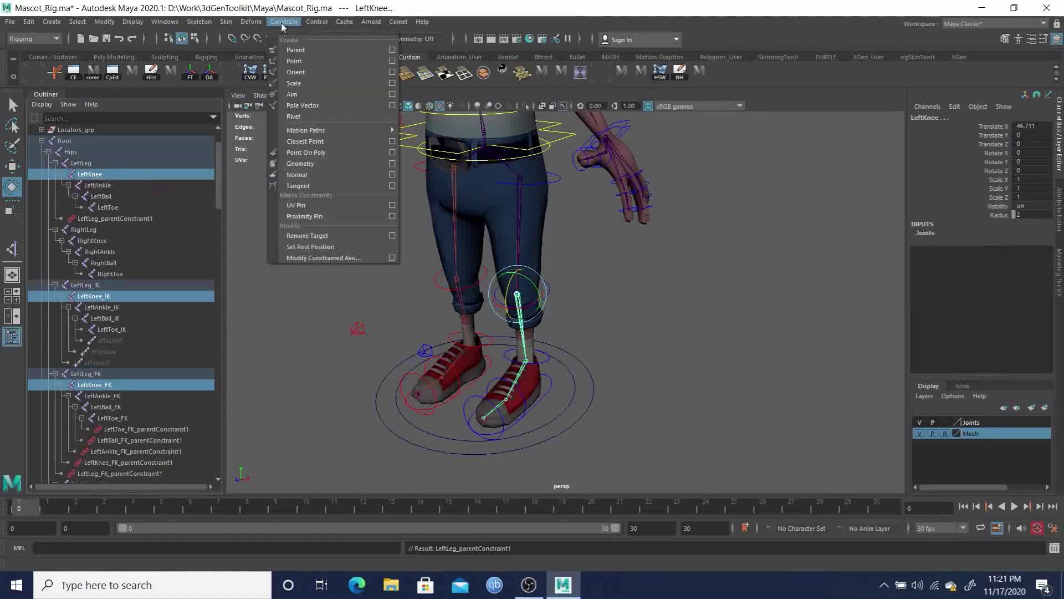
pyautogui.click(300, 47)
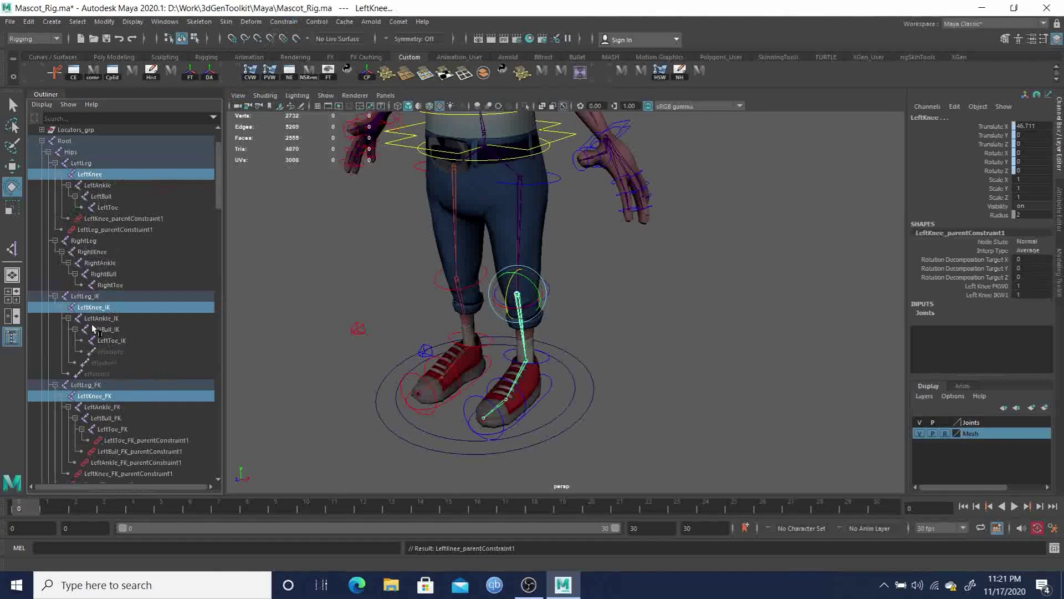
# Repeat the parent constraint for the LeftAnkle joint, using LeftAnkle_FK and LeftAnkle_IK as its targets.
pyautogui.click(101, 407)
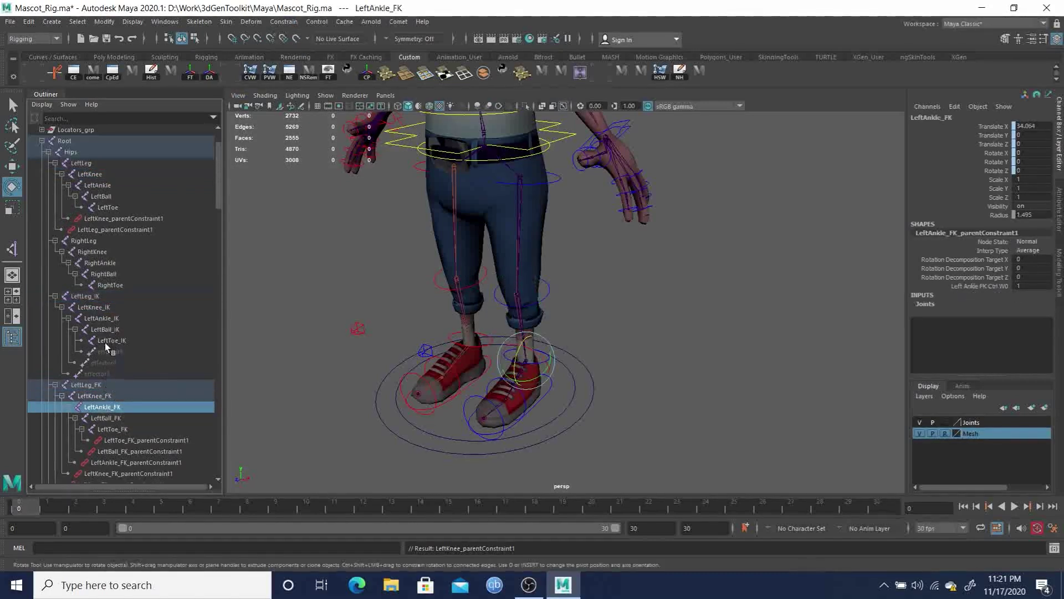
pyautogui.keyDown('ctrl'); pyautogui.click(101, 318); pyautogui.keyUp('ctrl')
pyautogui.keyDown('ctrl'); pyautogui.click(101, 185); pyautogui.keyUp('ctrl')
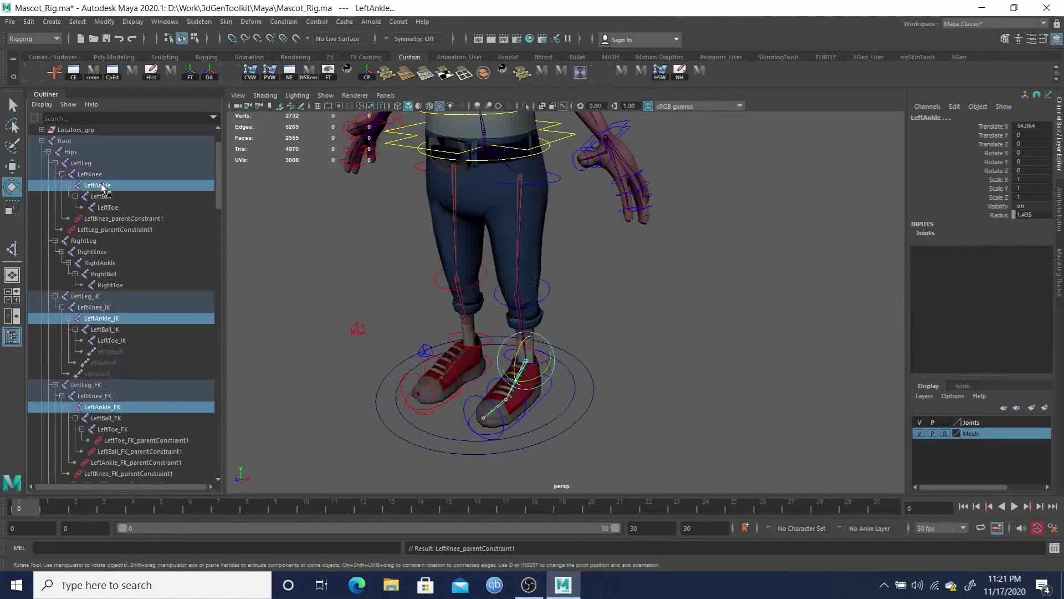
pyautogui.press('g')
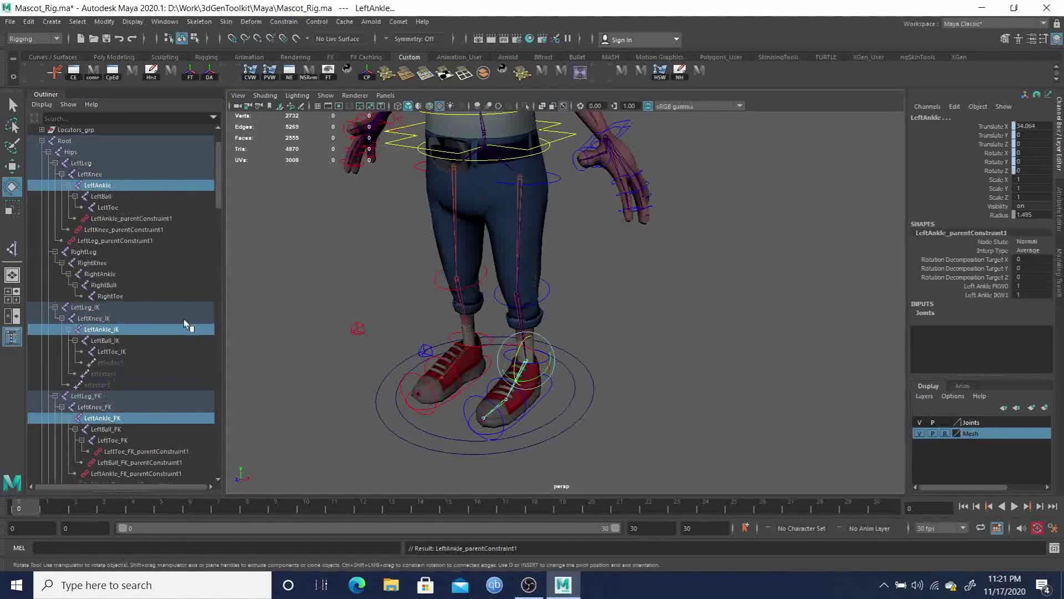
# Repeat the parent constraint for the LeftBall joint, using LeftBall_FK and LeftBall_IK as its targets.
pyautogui.click(108, 428)
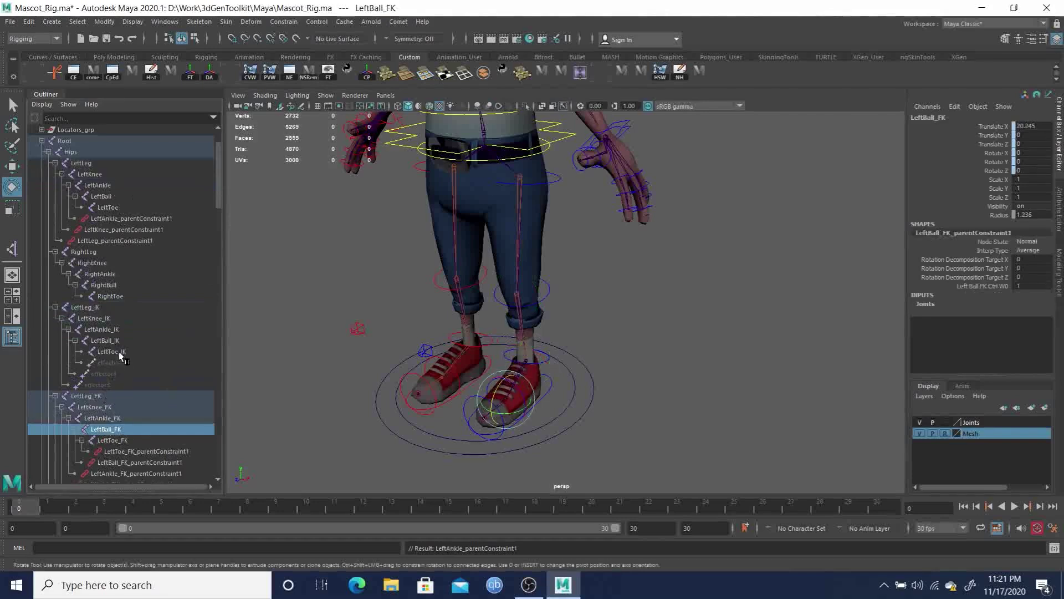
pyautogui.keyDown('ctrl'); pyautogui.click(108, 340); pyautogui.keyUp('ctrl')
pyautogui.keyDown('ctrl'); pyautogui.click(102, 198); pyautogui.keyUp('ctrl')
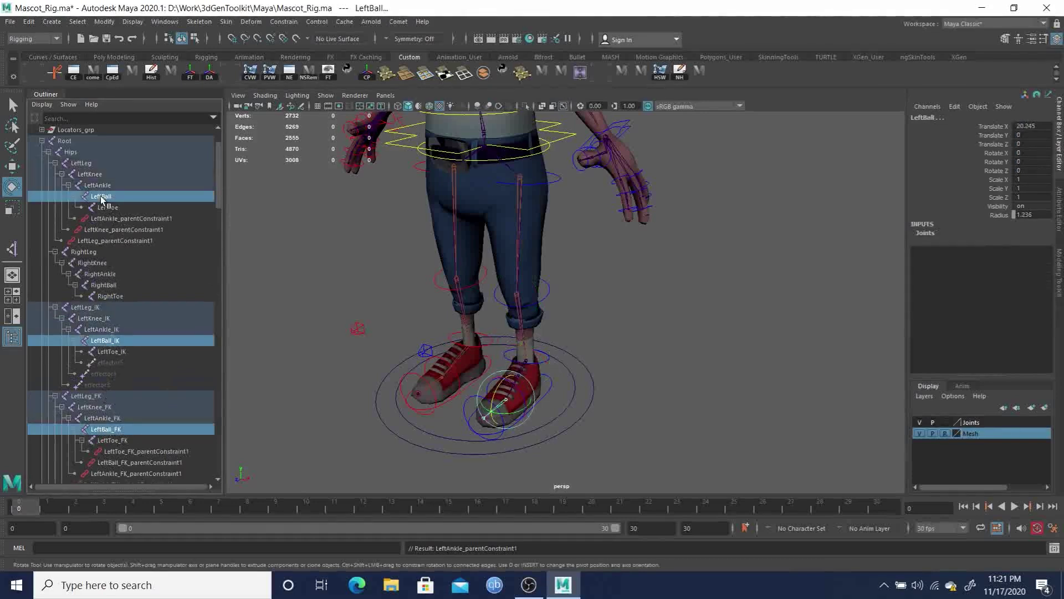
pyautogui.press('g')
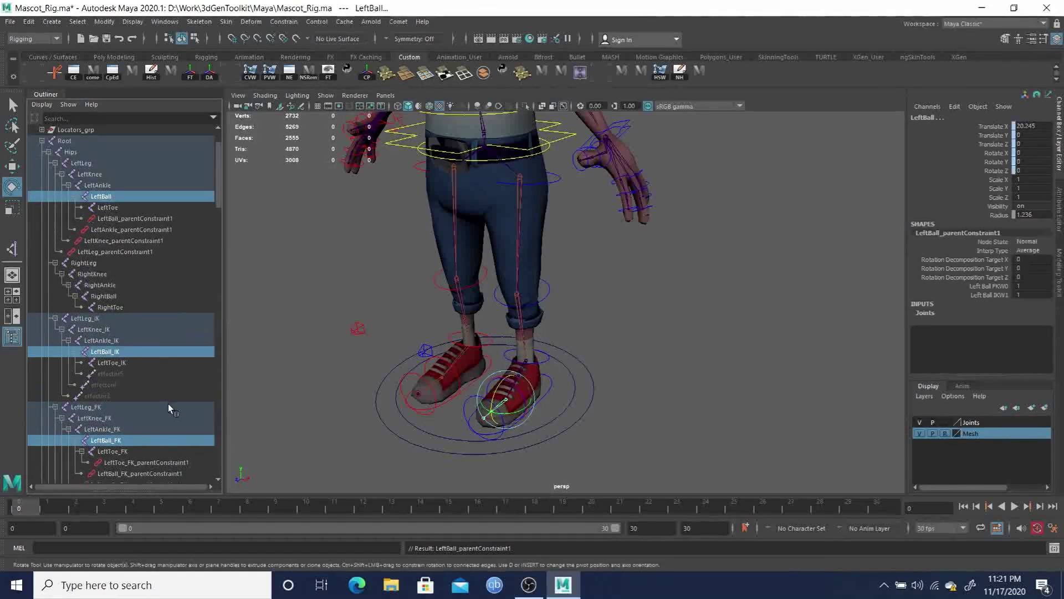
# Repeat the parent constraint for the LeftToe joint, using LeftToe_FK and LeftToe_IK as its targets.
pyautogui.click(118, 451)
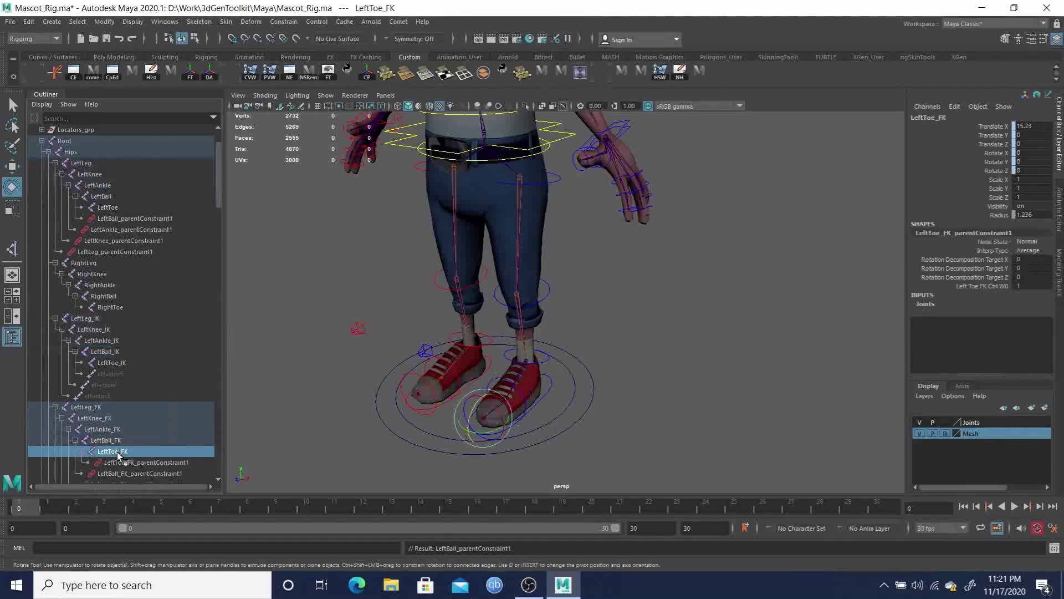
pyautogui.keyDown('ctrl'); pyautogui.click(115, 364); pyautogui.keyUp('ctrl')
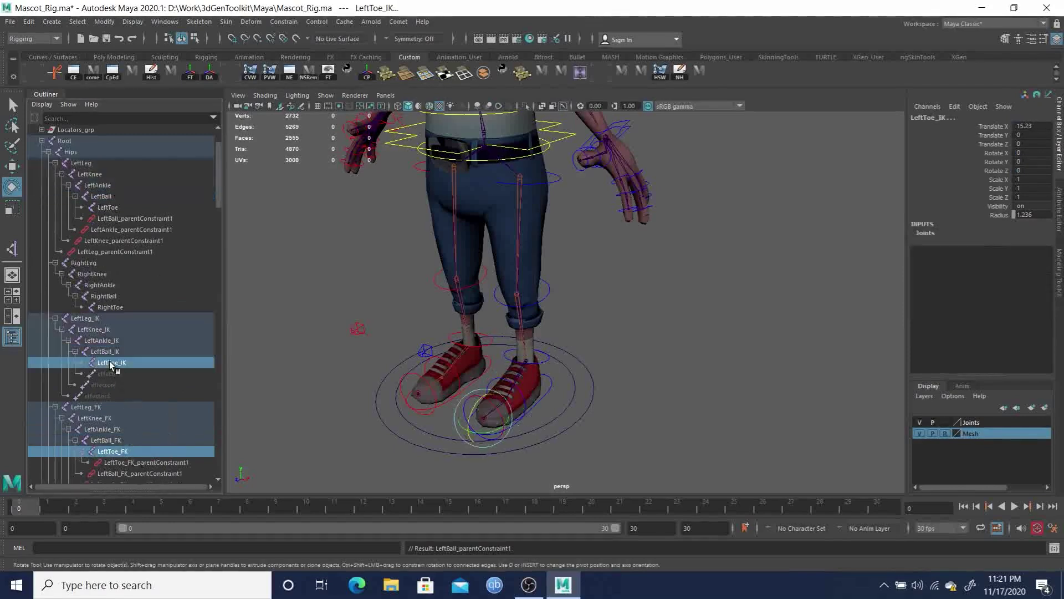
pyautogui.keyDown('ctrl'); pyautogui.click(109, 209); pyautogui.keyUp('ctrl')
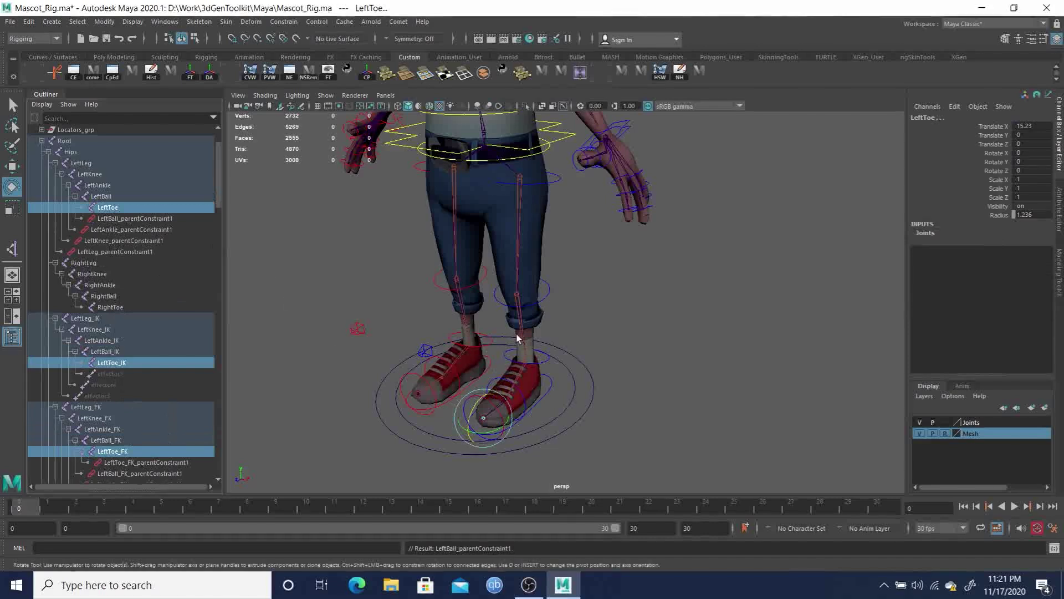
pyautogui.press('g')
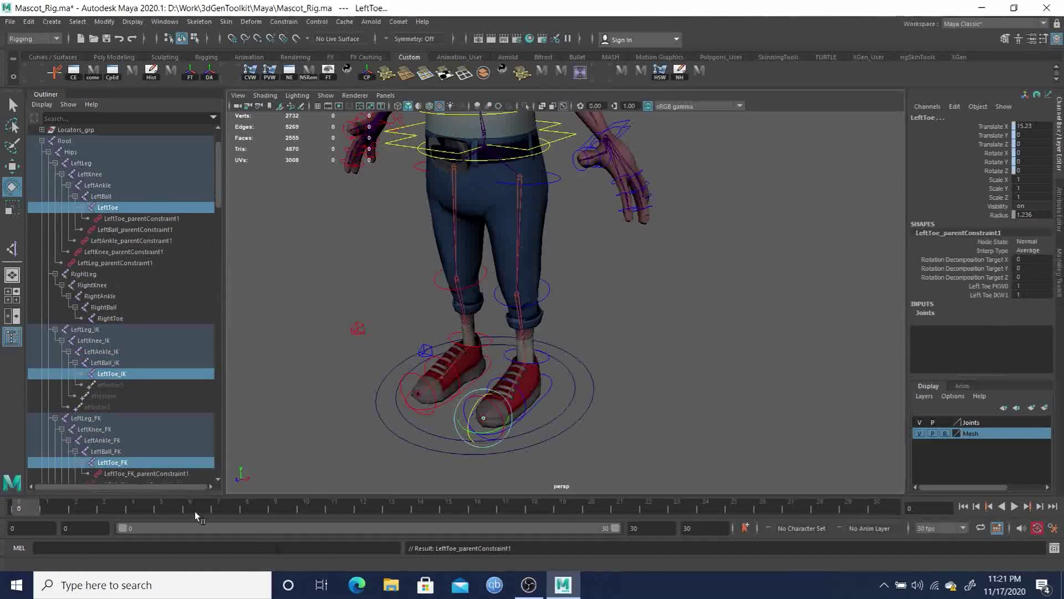
# Check the FK and IK parent constraint weights on LeftLeg, LeftKnee, LeftAnkle, LeftBall and LeftToe in turn.
pyautogui.click(77, 164)
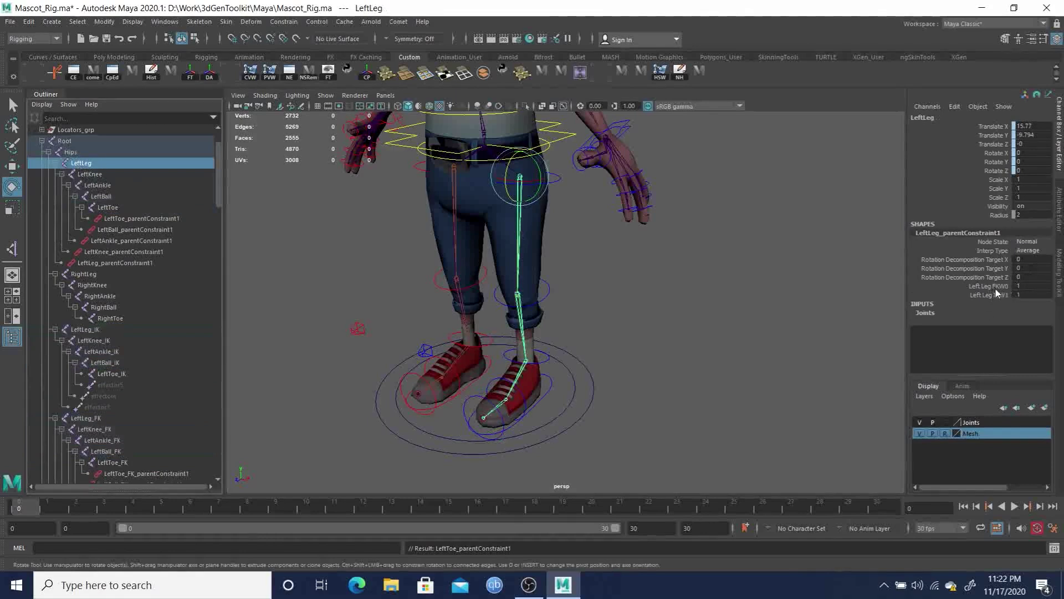
pyautogui.click(95, 175)
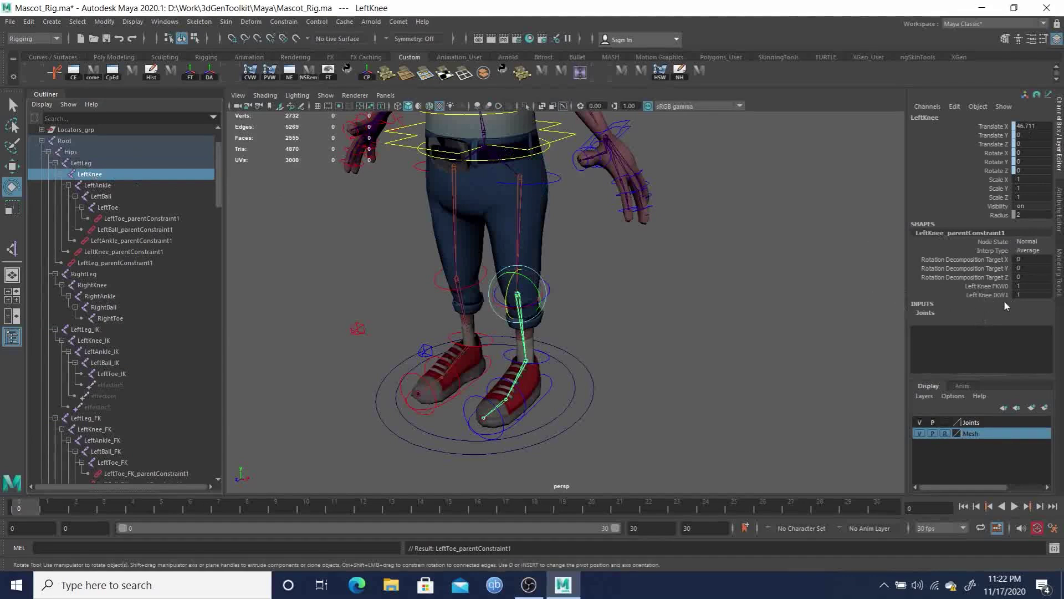
pyautogui.click(110, 186)
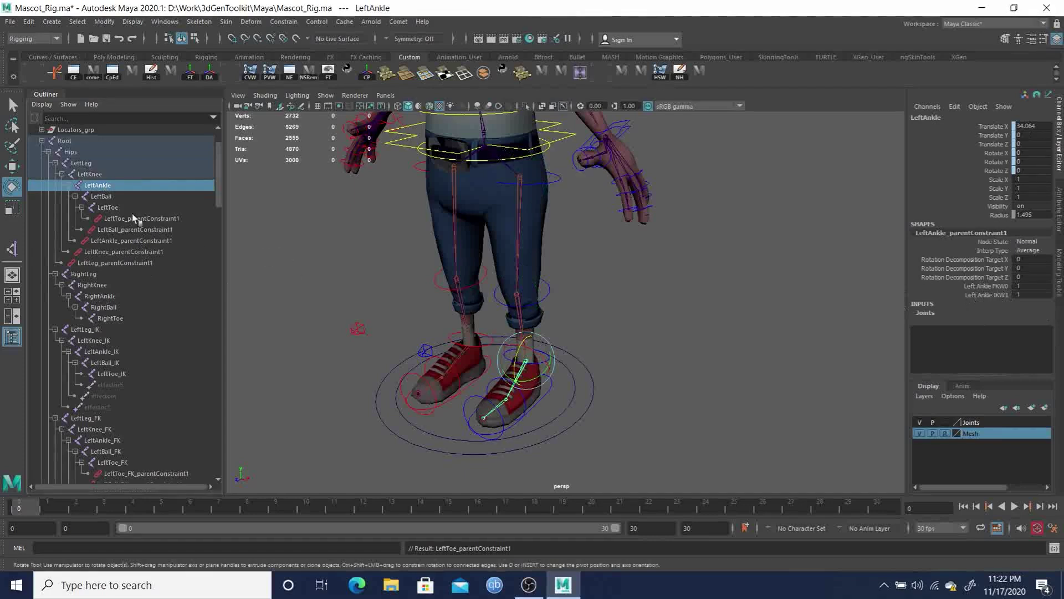
pyautogui.click(101, 197)
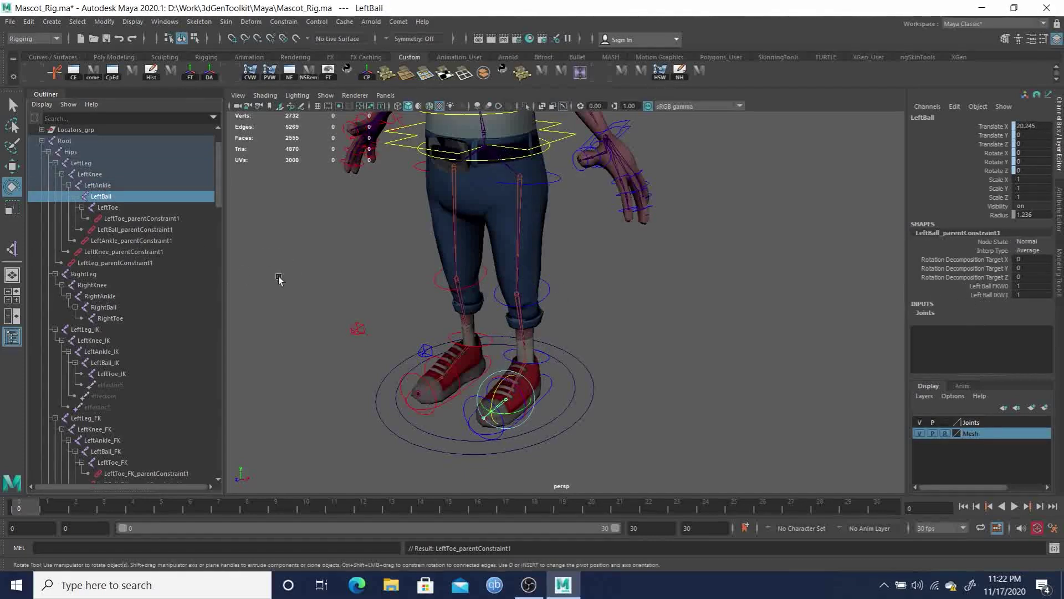
pyautogui.click(109, 208)
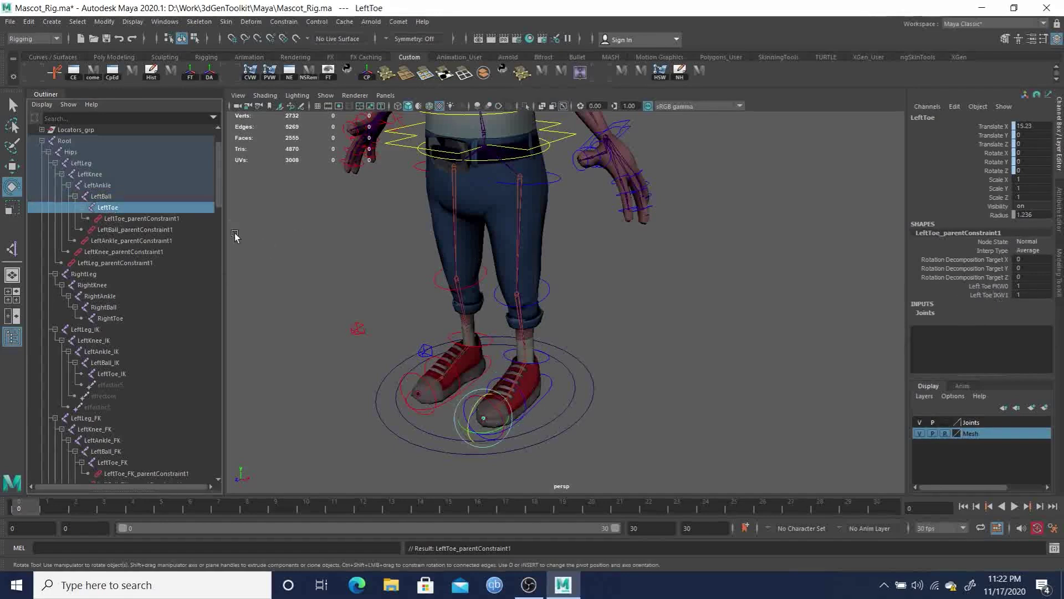
# Repeat the parent constraint for the RightLeg joint, using RightLeg_FK and RightLeg_IK as its targets.
pyautogui.scroll(-5, 134, 250)
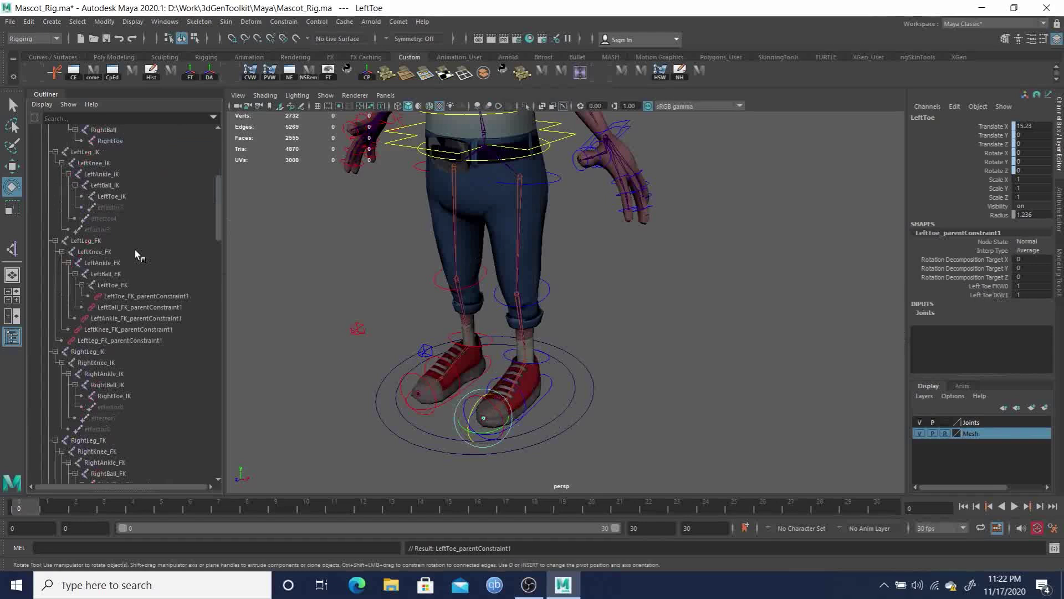
pyautogui.scroll(-3, 144, 271)
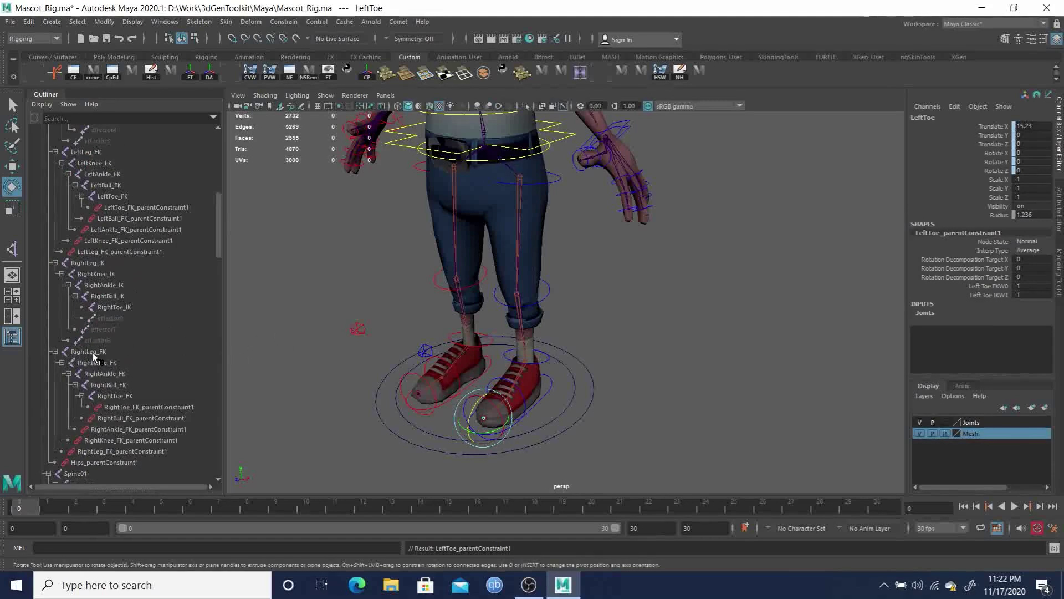
pyautogui.scroll(5, 157, 381)
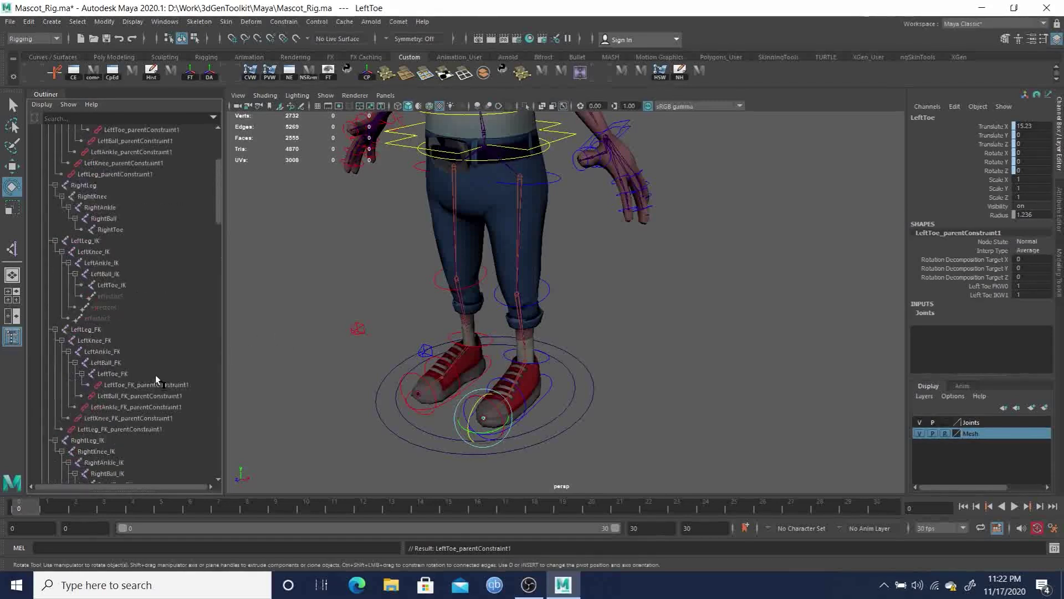
pyautogui.scroll(-1, 217, 189)
pyautogui.moveTo(218, 188); pyautogui.dragTo(221, 197)
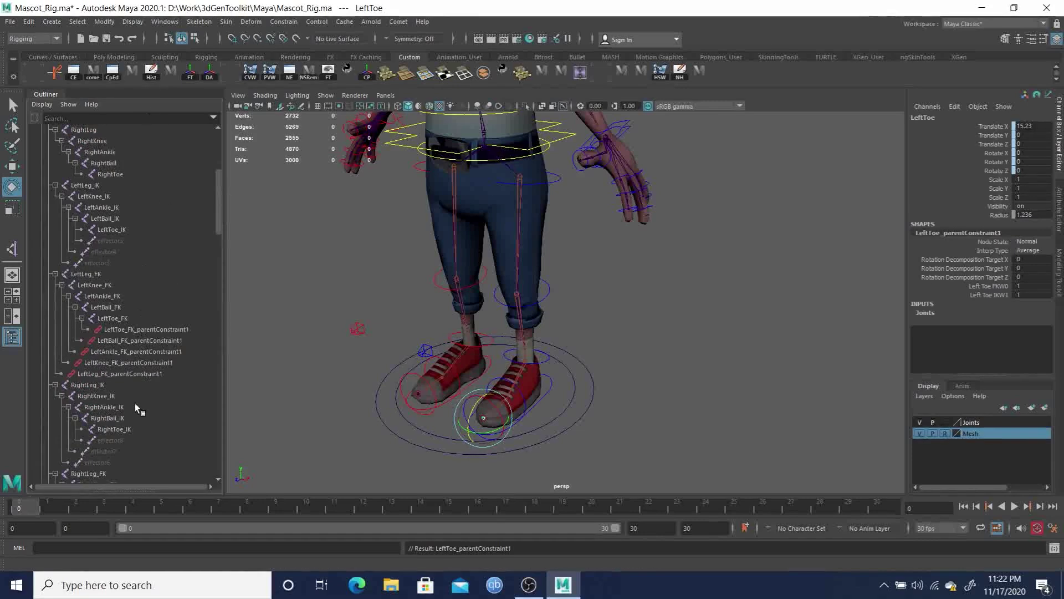
pyautogui.scroll(-3, 137, 406)
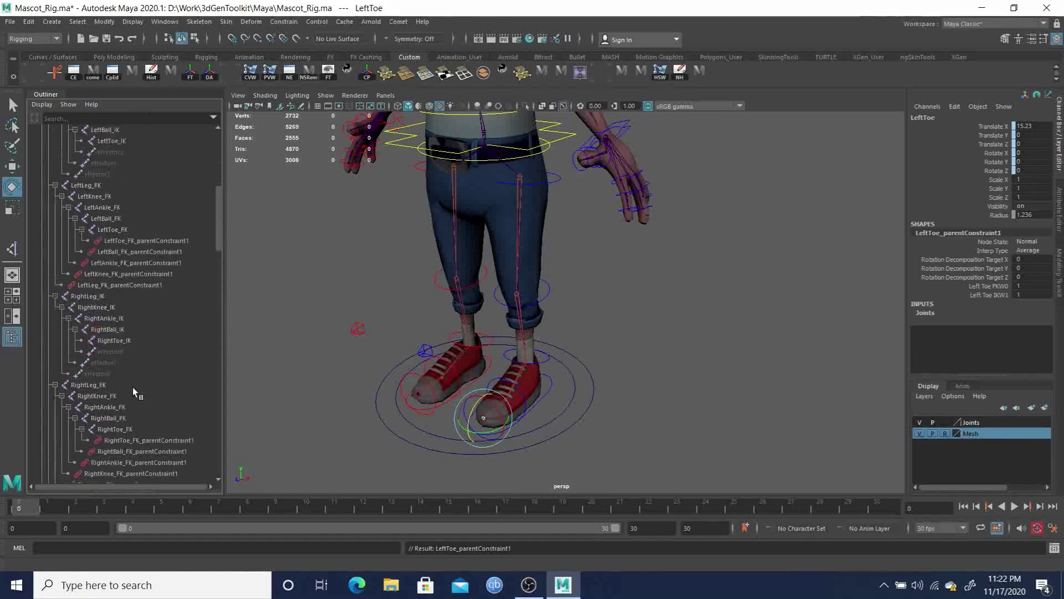
pyautogui.click(89, 384)
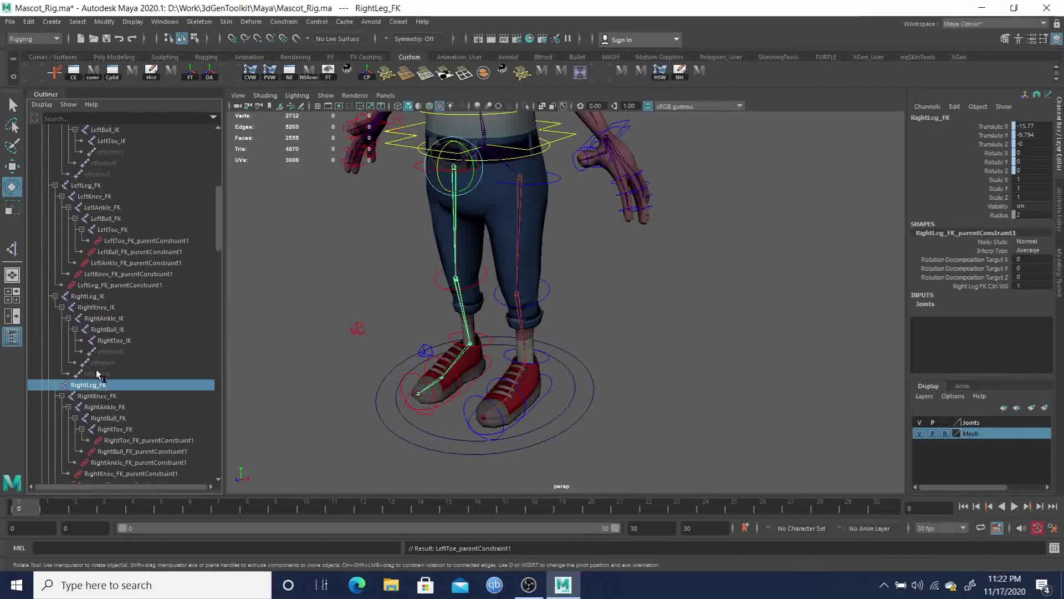
pyautogui.keyDown('ctrl'); pyautogui.click(83, 297); pyautogui.keyUp('ctrl')
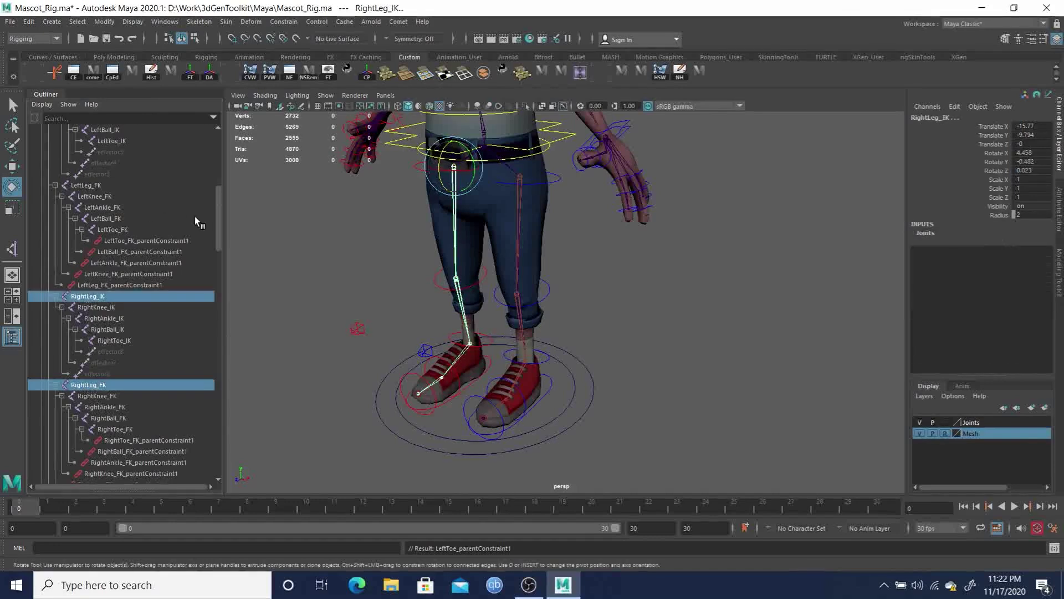
pyautogui.moveTo(217, 212); pyautogui.dragTo(218, 181)
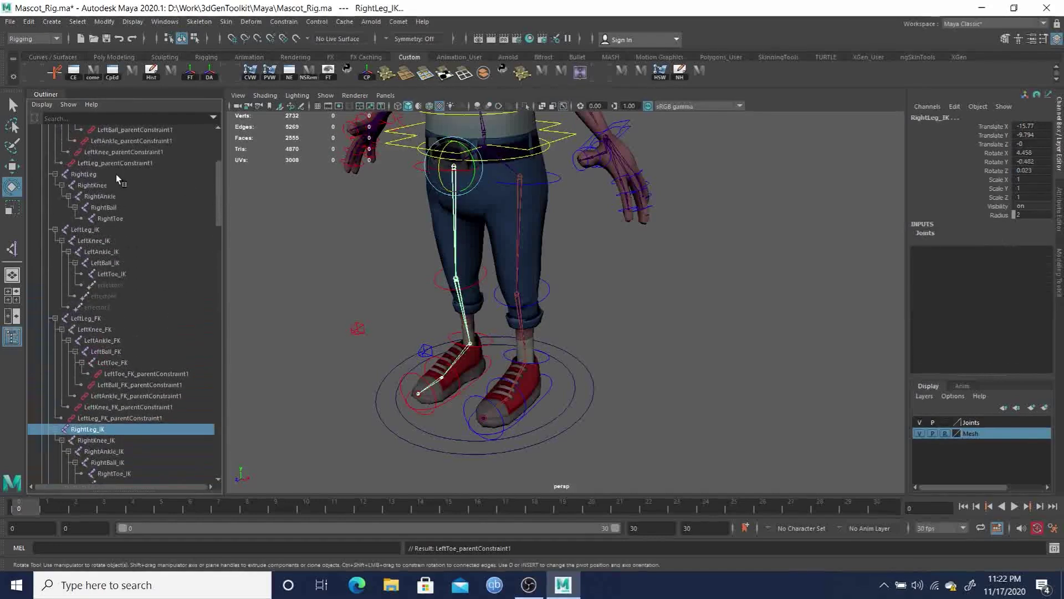
pyautogui.keyDown('ctrl'); pyautogui.click(92, 176); pyautogui.keyUp('ctrl')
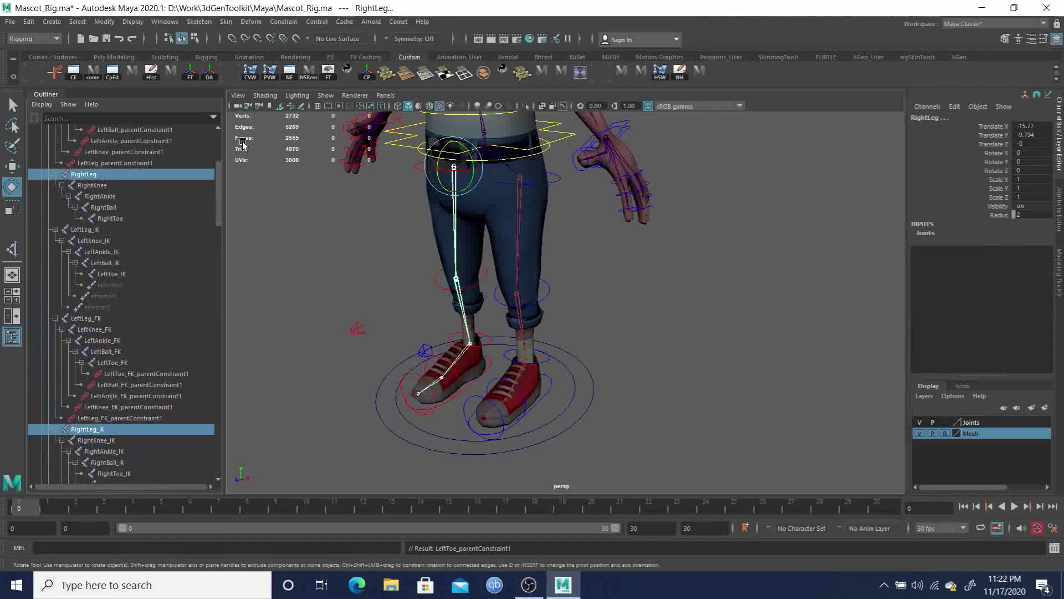
pyautogui.press('g')
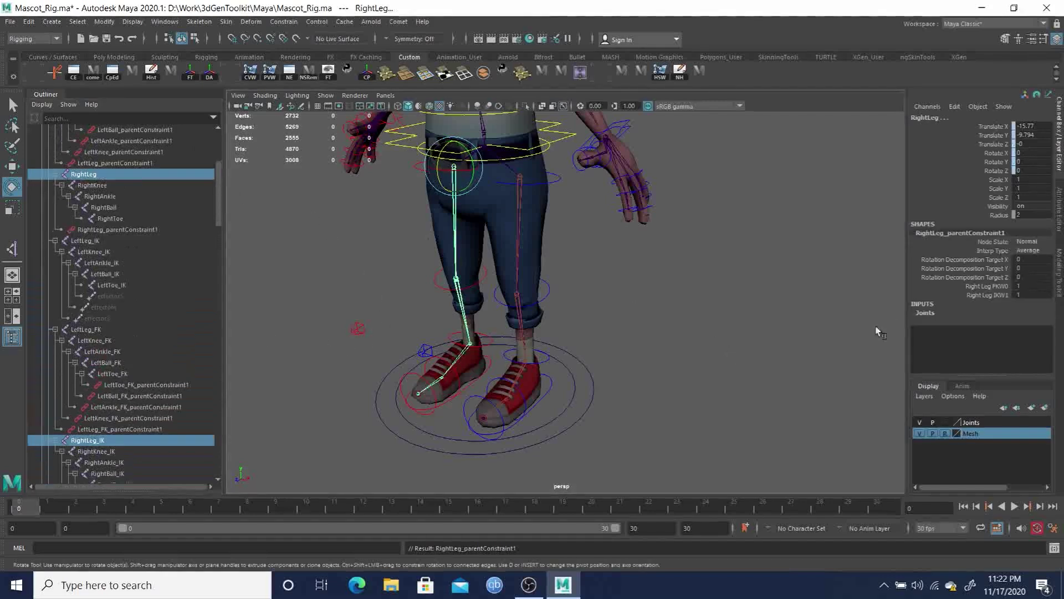
# Repeat the parent constraint for the RightKnee joint, using RightKnee_FK and RightKnee_IK as its targets.
pyautogui.moveTo(218, 175); pyautogui.dragTo(222, 202)
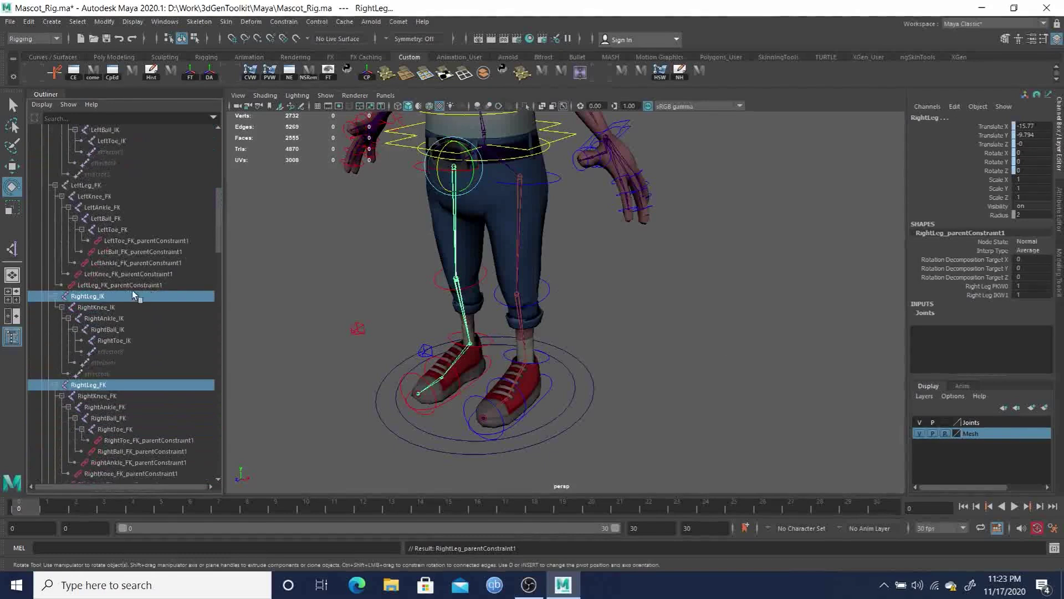
pyautogui.click(94, 397)
pyautogui.keyDown('ctrl'); pyautogui.click(96, 307); pyautogui.keyUp('ctrl')
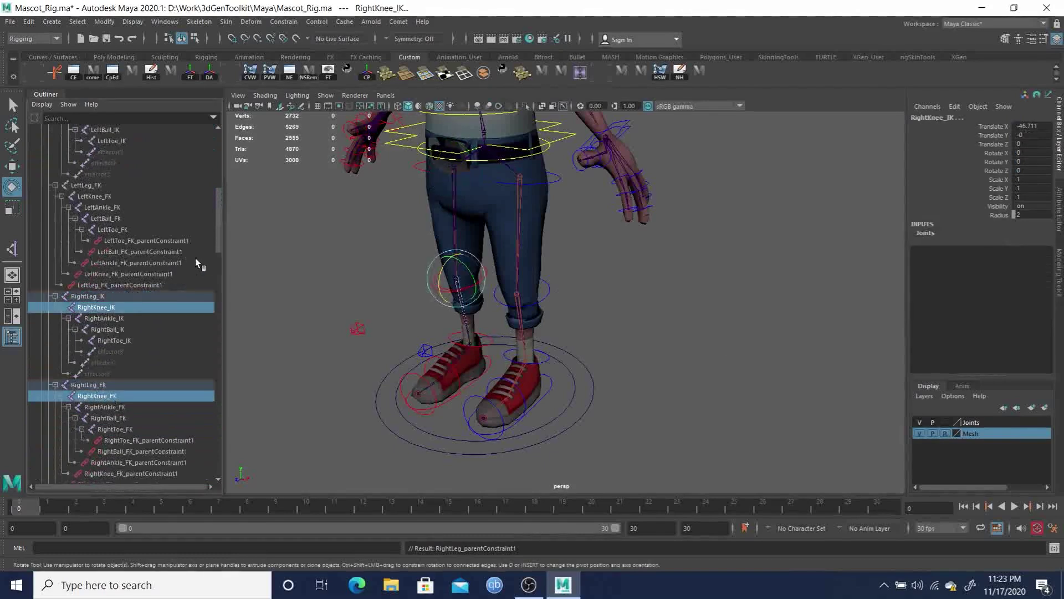
pyautogui.moveTo(216, 225); pyautogui.dragTo(181, 197)
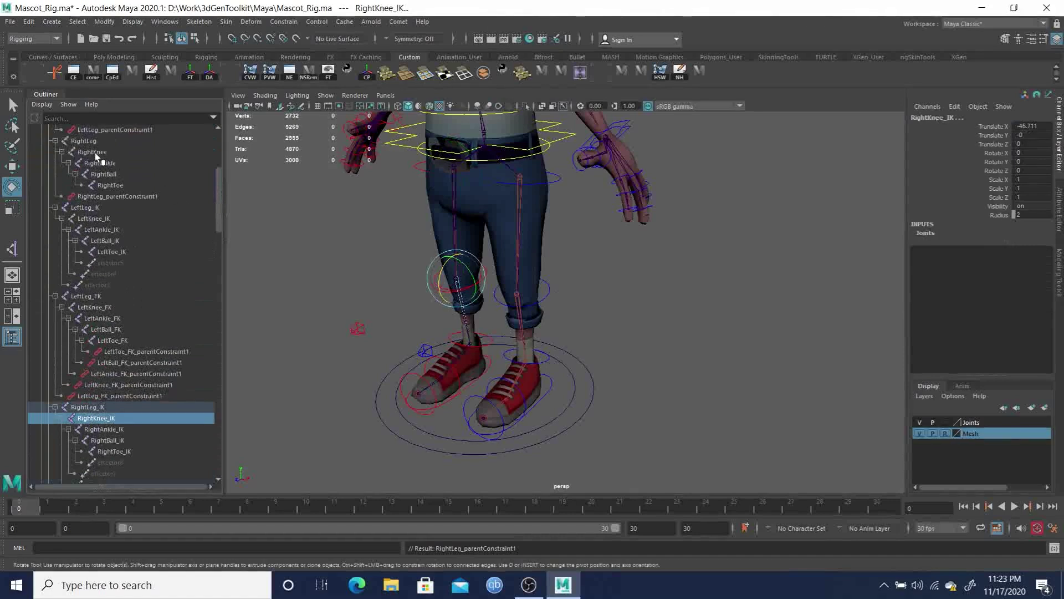
pyautogui.keyDown('ctrl'); pyautogui.click(148, 153); pyautogui.keyUp('ctrl')
pyautogui.press('g')
# Repeat the parent constraint for the RightAnkle joint, using RightAnkle_FK and RightAnkle_IK as its targets.
pyautogui.moveTo(215, 206); pyautogui.dragTo(218, 244)
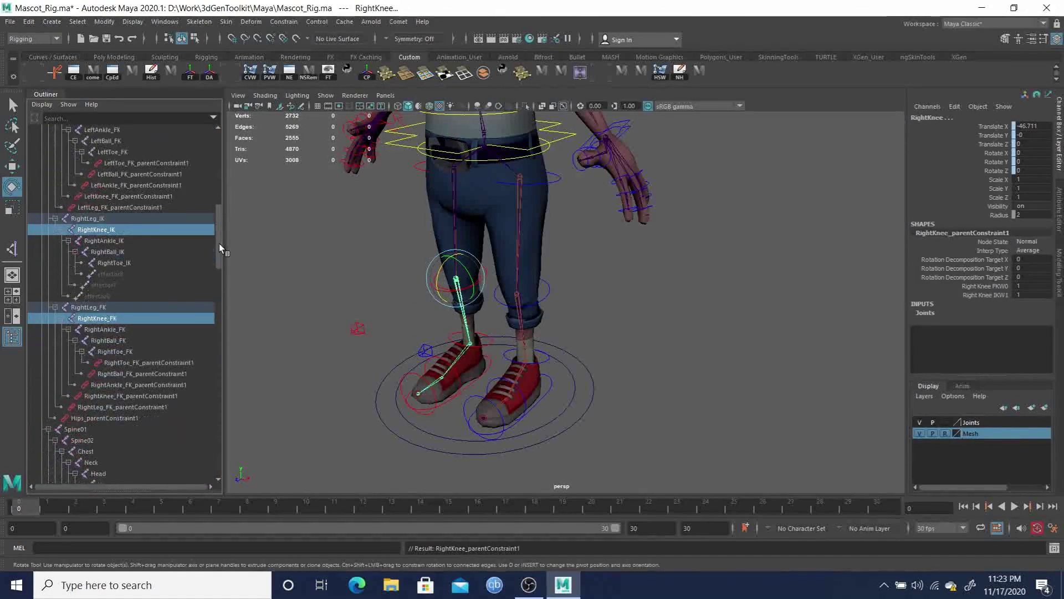
pyautogui.click(105, 330)
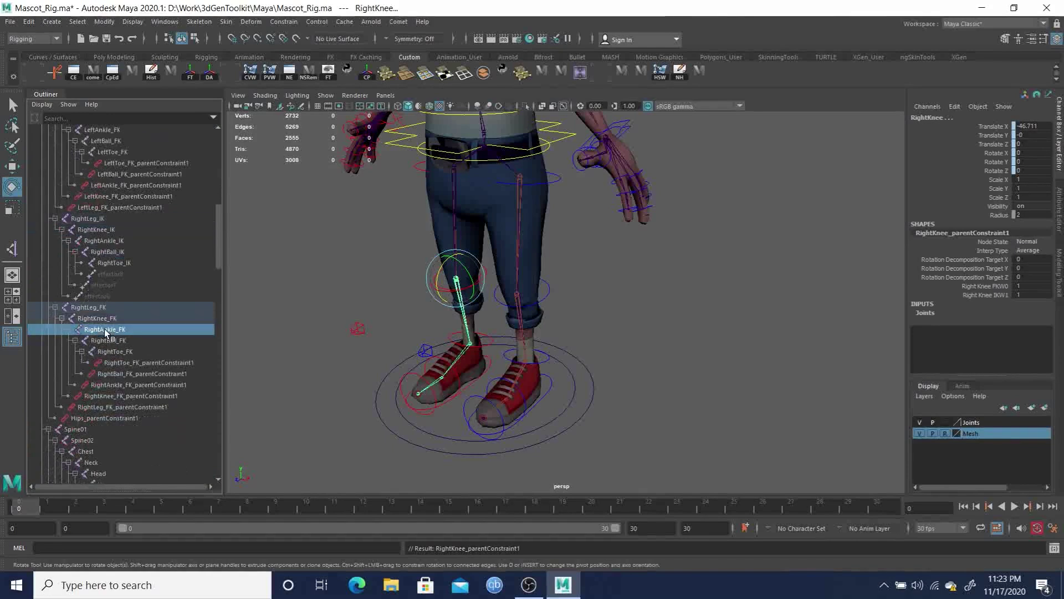
pyautogui.click(102, 240)
pyautogui.moveTo(218, 235); pyautogui.dragTo(213, 193)
pyautogui.keyDown('ctrl'); pyautogui.click(108, 195); pyautogui.keyUp('ctrl')
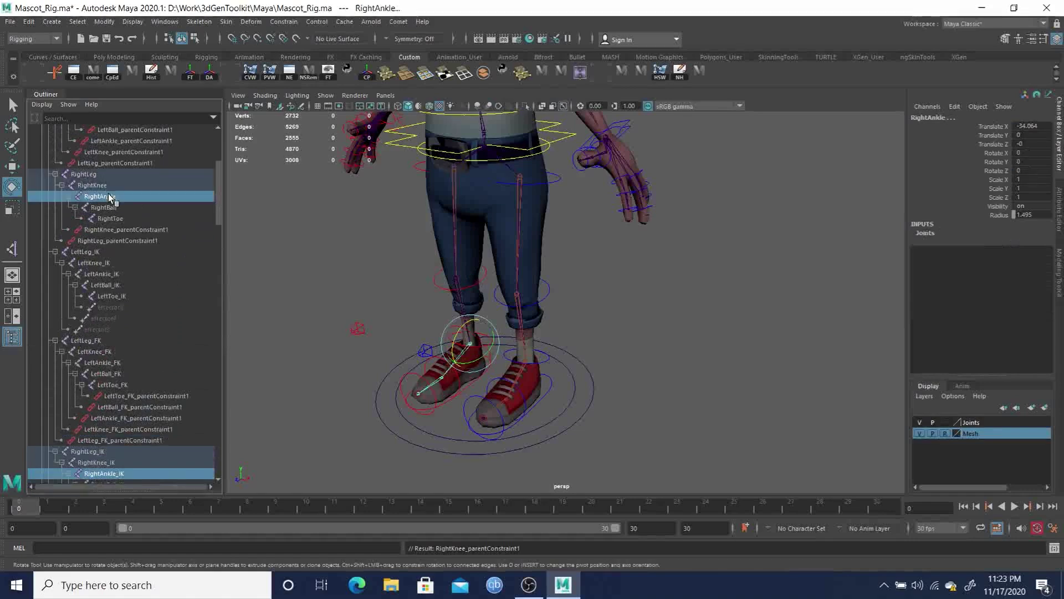
pyautogui.press('g')
# Repeat the parent constraint for the RightBall joint, using RightBall_FK and RightBall_IK as its targets.
pyautogui.moveTo(217, 190); pyautogui.dragTo(220, 245)
pyautogui.keyDown('ctrl'); pyautogui.click(128, 263); pyautogui.keyUp('ctrl')
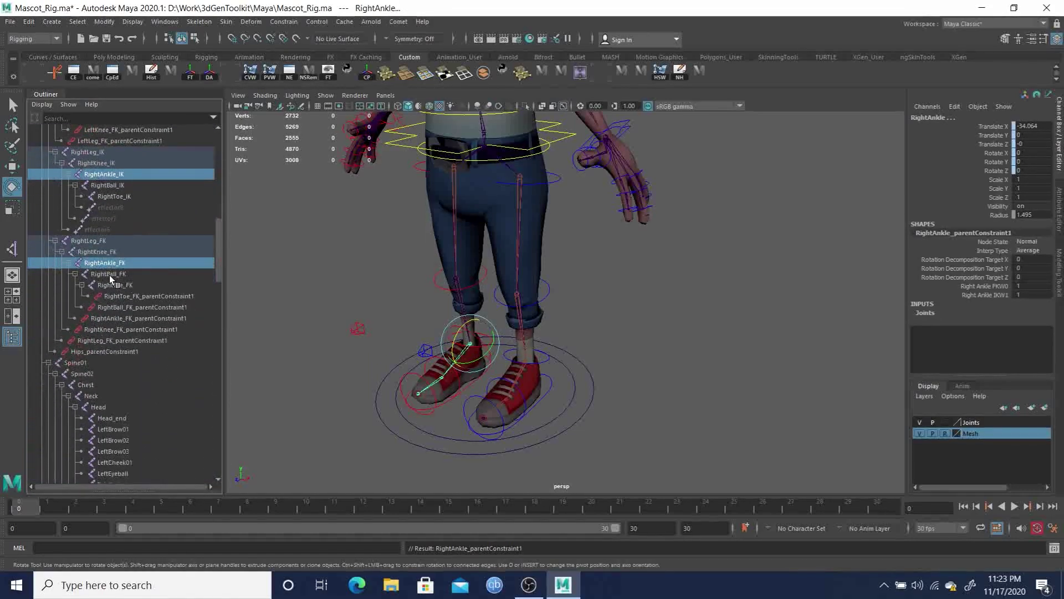
pyautogui.click(109, 274)
pyautogui.keyDown('ctrl'); pyautogui.click(108, 185); pyautogui.keyUp('ctrl')
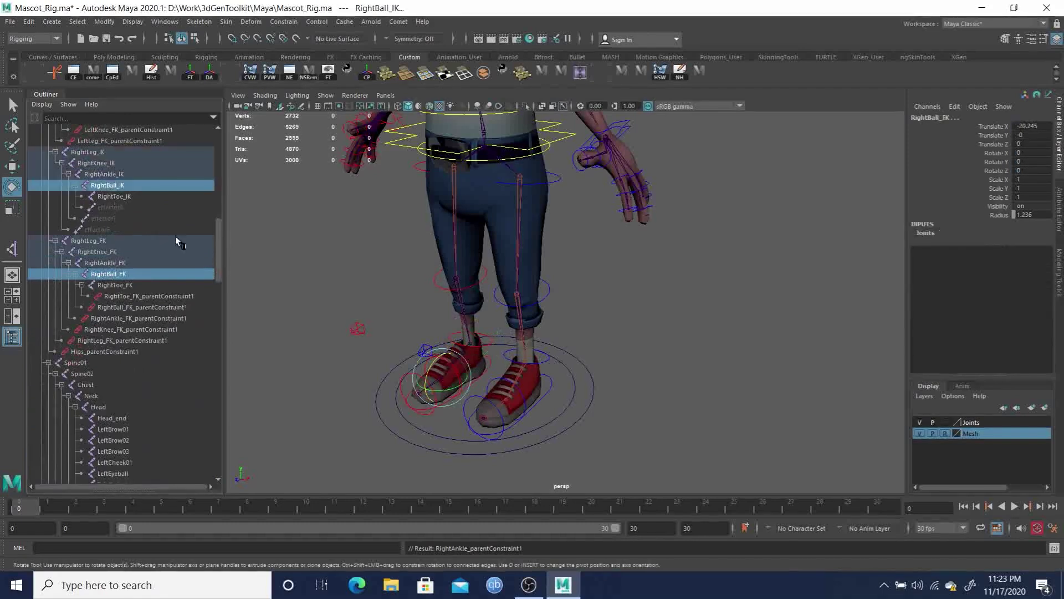
pyautogui.moveTo(217, 251); pyautogui.dragTo(212, 201)
pyautogui.scroll(2, 212, 199)
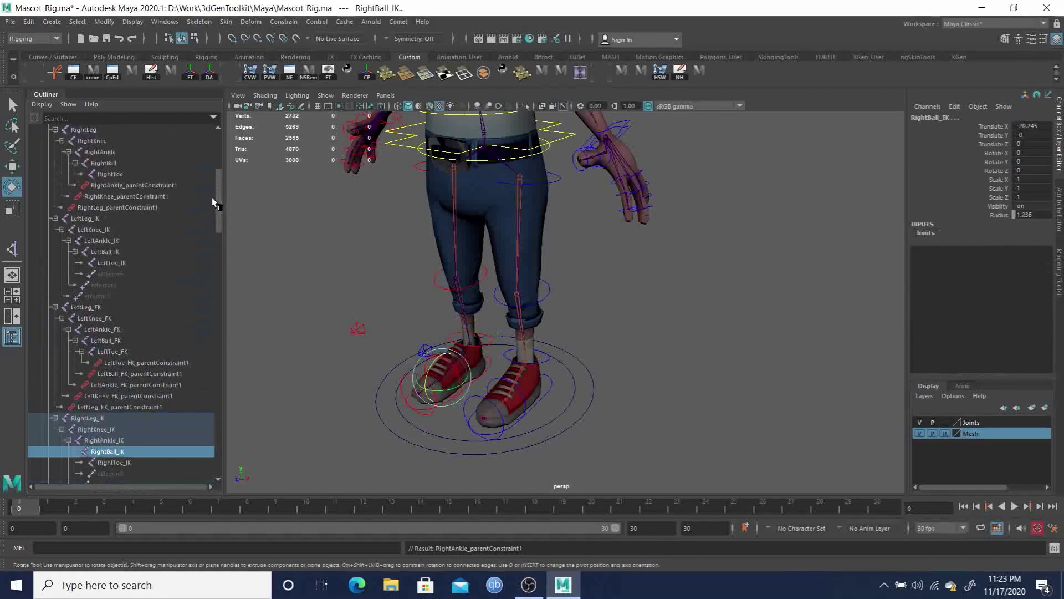
pyautogui.keyDown('ctrl'); pyautogui.click(109, 185); pyautogui.keyUp('ctrl')
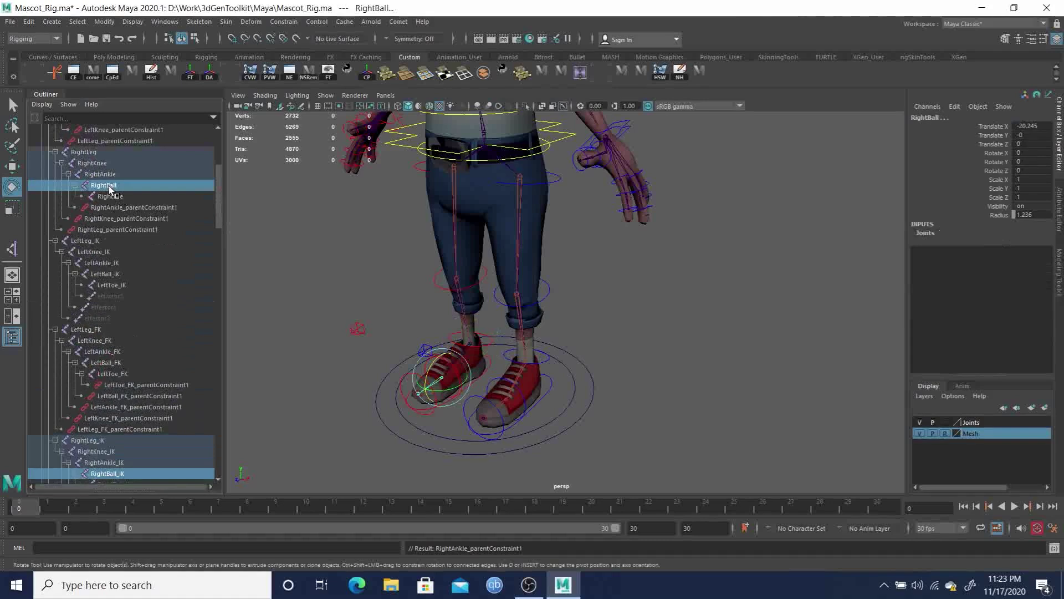
pyautogui.press('g')
# Repeat the parent constraint for the RightToe joint, using RightToe_FK and RightToe_IK as its targets.
pyautogui.moveTo(216, 191); pyautogui.dragTo(215, 251)
pyautogui.click(115, 230)
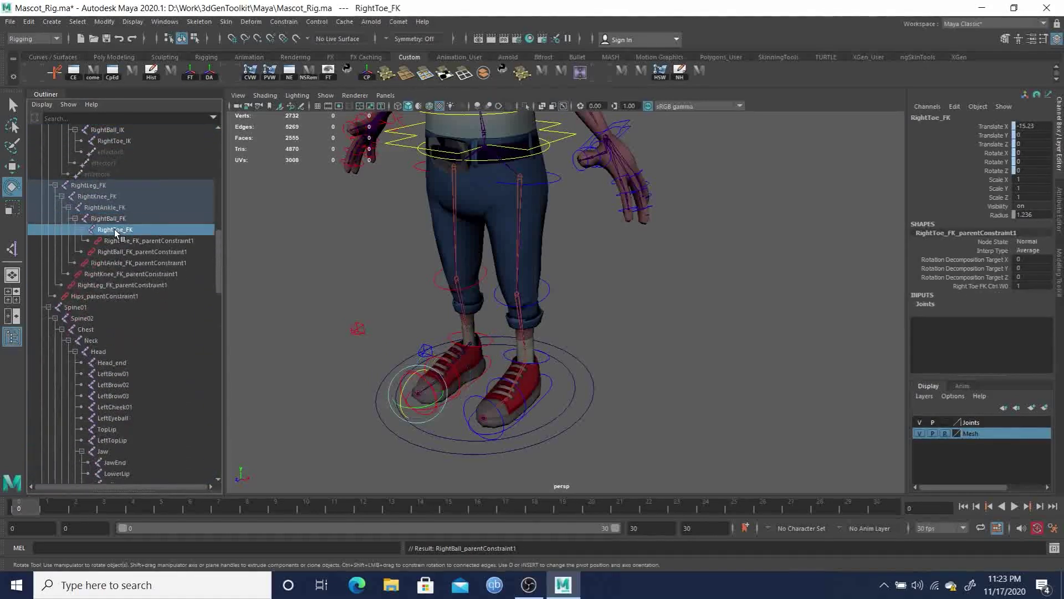
pyautogui.keyDown('ctrl'); pyautogui.click(114, 140); pyautogui.keyUp('ctrl')
pyautogui.moveTo(218, 257); pyautogui.dragTo(204, 183)
pyautogui.click(111, 229)
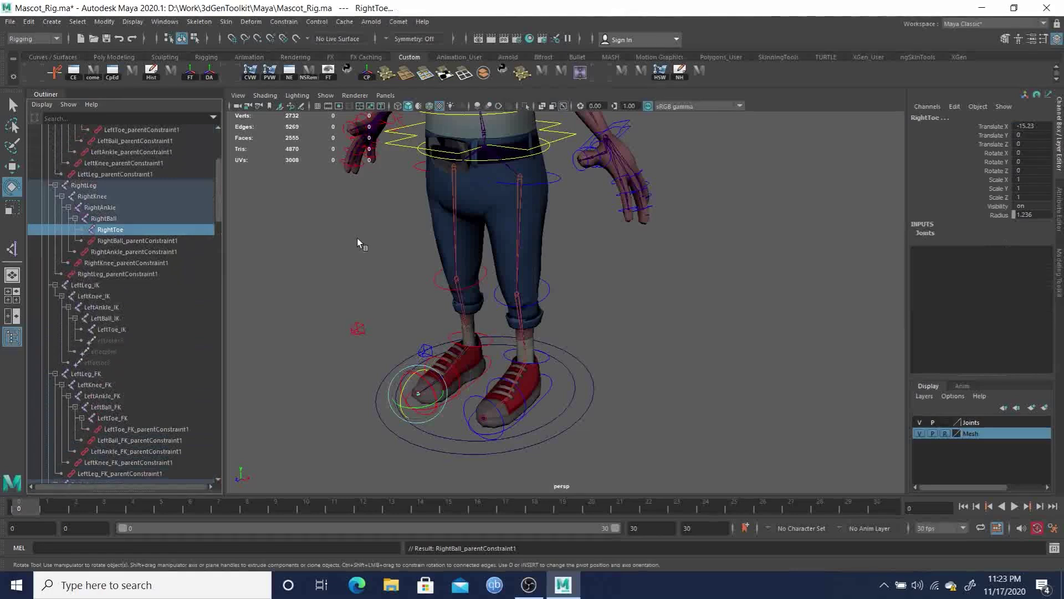
pyautogui.press('g')
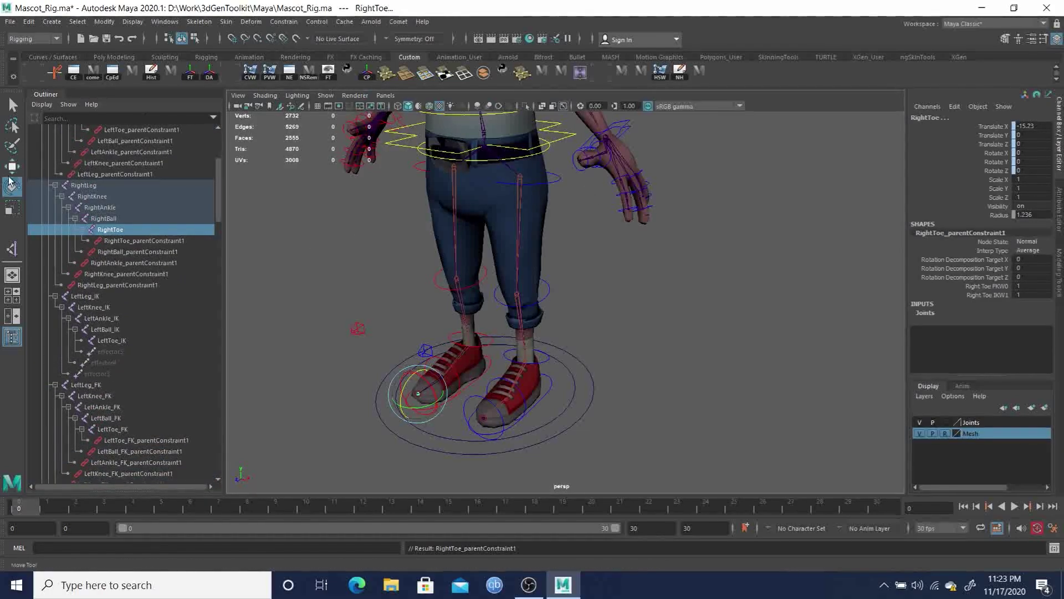
pyautogui.click(293, 25)
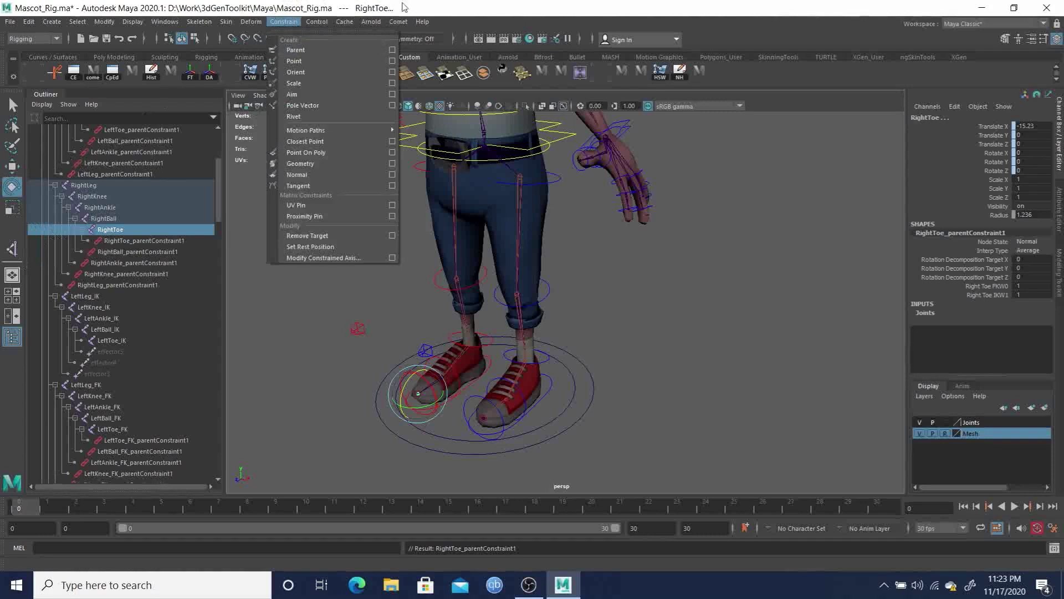
pyautogui.click(451, 11)
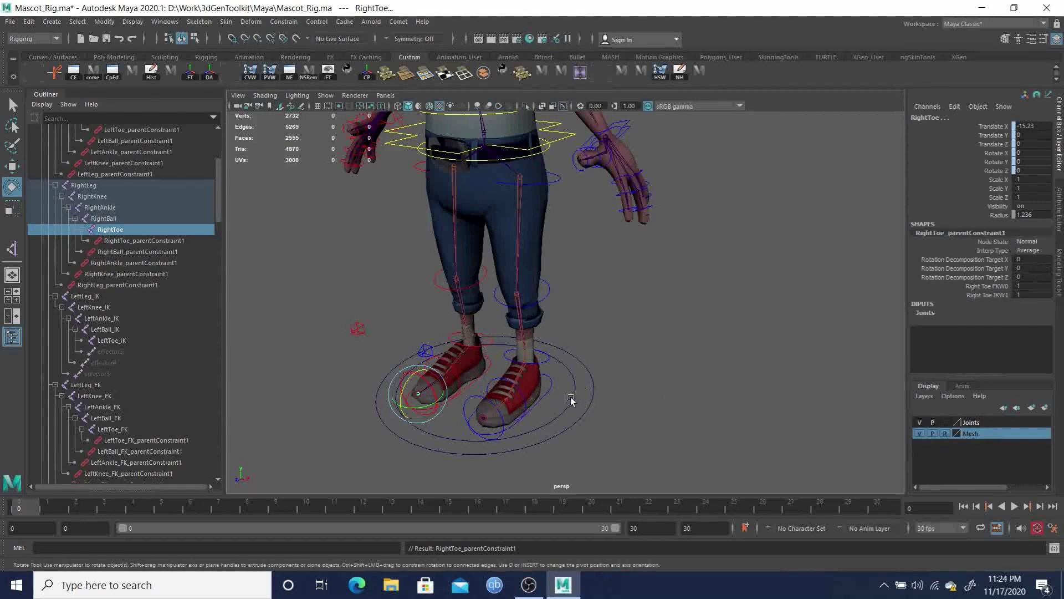
# Test the left leg's FK/IK blending by rotating LeftLegFK_ctrl about -58 degrees in Z, and undo the rotation.
pyautogui.click(558, 177)
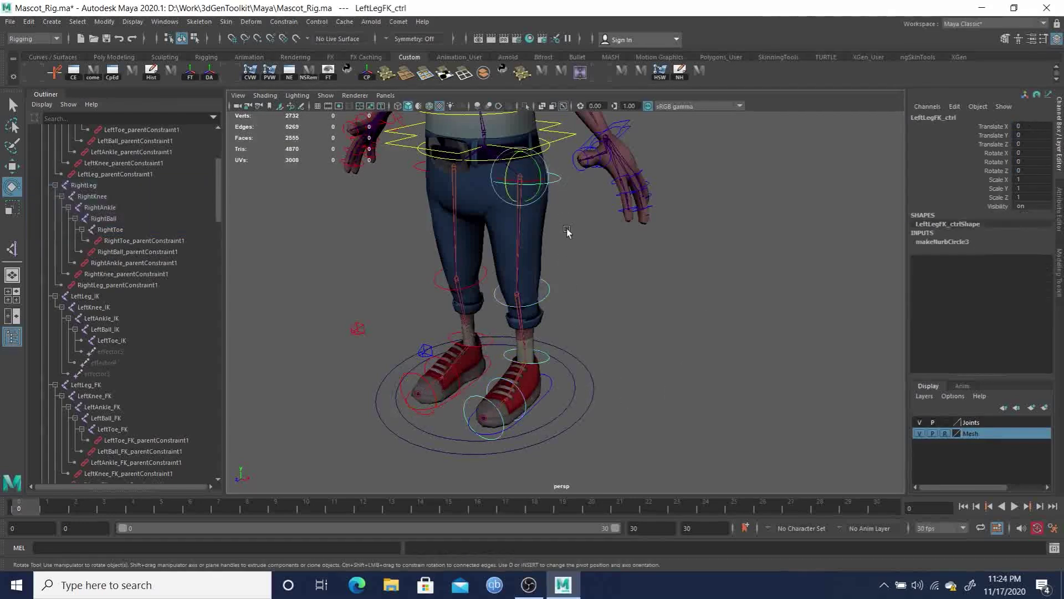
pyautogui.moveTo(507, 164); pyautogui.dragTo(586, 281)
pyautogui.keyDown('alt'); pyautogui.moveTo(571, 201); pyautogui.dragTo(811, 278); pyautogui.keyUp('alt')
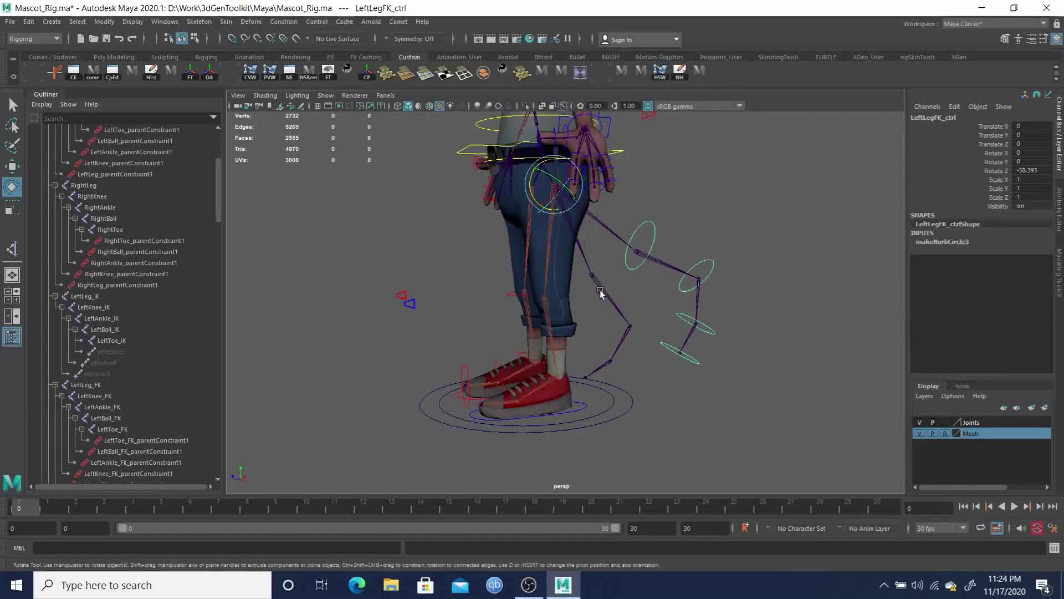
pyautogui.keyDown('alt'); pyautogui.moveTo(601, 290); pyautogui.dragTo(600, 261); pyautogui.keyUp('alt')
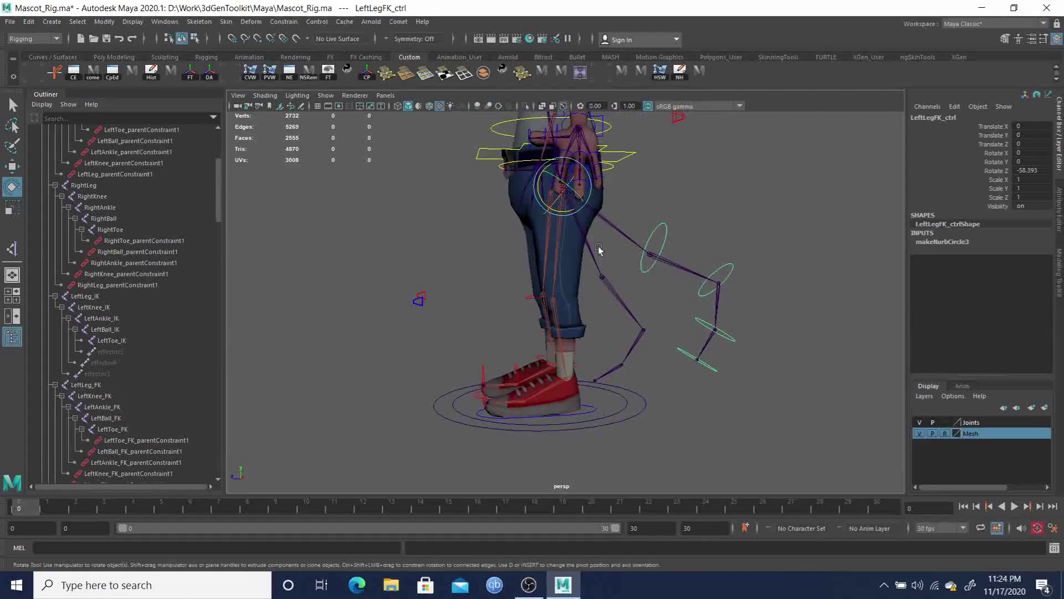
pyautogui.keyDown('alt'); pyautogui.moveTo(579, 296); pyautogui.dragTo(554, 255); pyautogui.keyUp('alt')
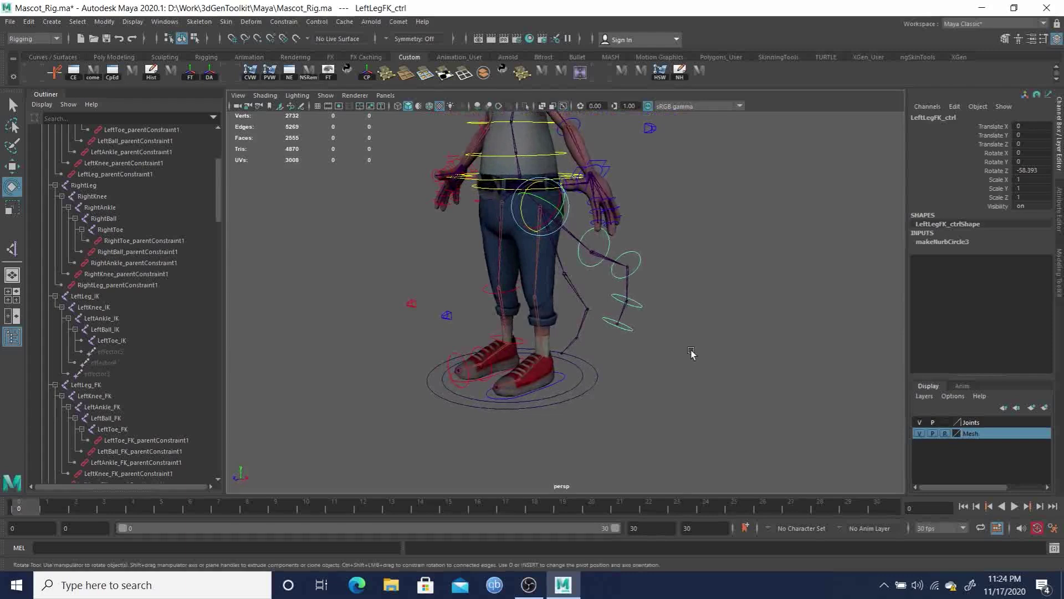
pyautogui.hotkey('ctrl', 'z')
# Parent-constrain the LeftArm joint to LeftArm_FK and LeftArm_IK.
pyautogui.keyDown('alt'); pyautogui.moveTo(510, 318); pyautogui.dragTo(599, 297); pyautogui.keyUp('alt')
pyautogui.keyDown('alt'); pyautogui.moveTo(571, 225); pyautogui.dragTo(594, 302, button='middle'); pyautogui.keyUp('alt')
pyautogui.keyDown('alt'); pyautogui.moveTo(594, 302); pyautogui.dragTo(577, 312); pyautogui.keyUp('alt')
pyautogui.keyDown('alt'); pyautogui.moveTo(577, 312); pyautogui.dragTo(527, 304, button='middle'); pyautogui.keyUp('alt')
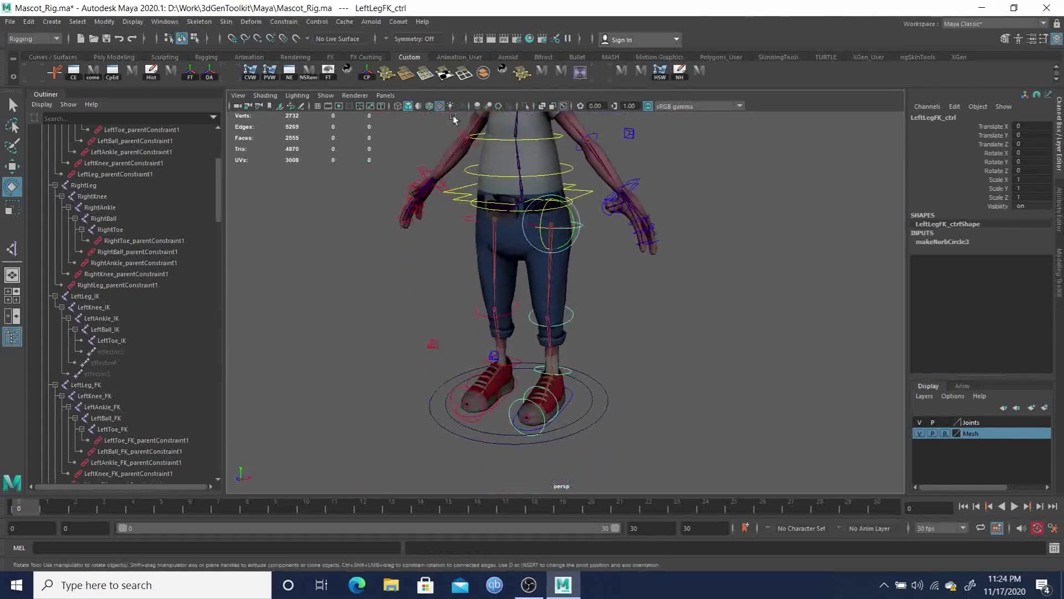
pyautogui.keyDown('alt'); pyautogui.moveTo(597, 178); pyautogui.dragTo(607, 256, button='right'); pyautogui.keyUp('alt')
pyautogui.keyDown('alt'); pyautogui.moveTo(711, 236); pyautogui.dragTo(687, 238); pyautogui.keyUp('alt')
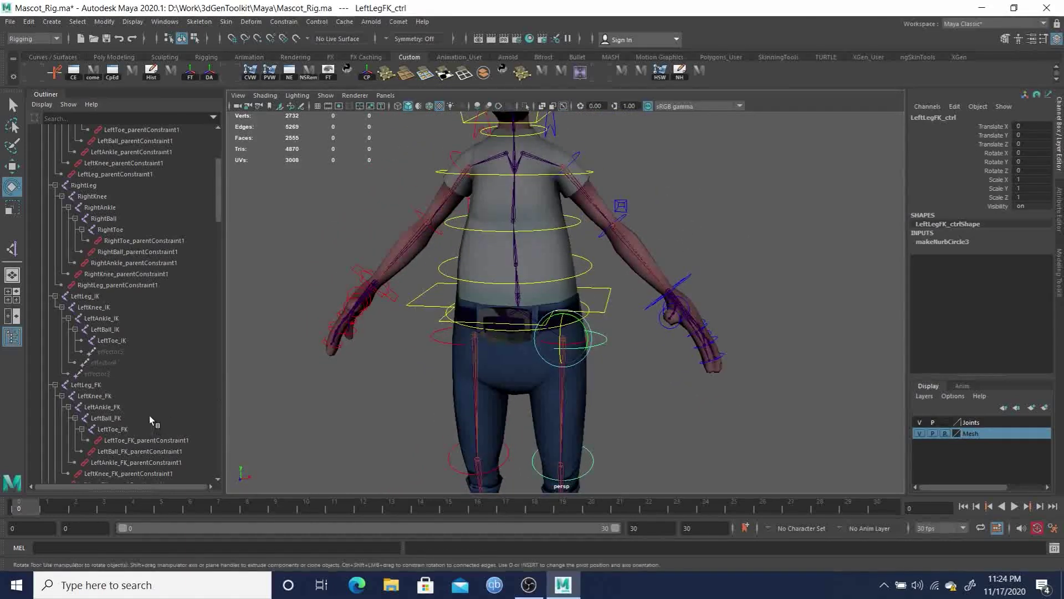
pyautogui.scroll(-5, 149, 415)
pyautogui.moveTo(218, 218); pyautogui.dragTo(225, 371)
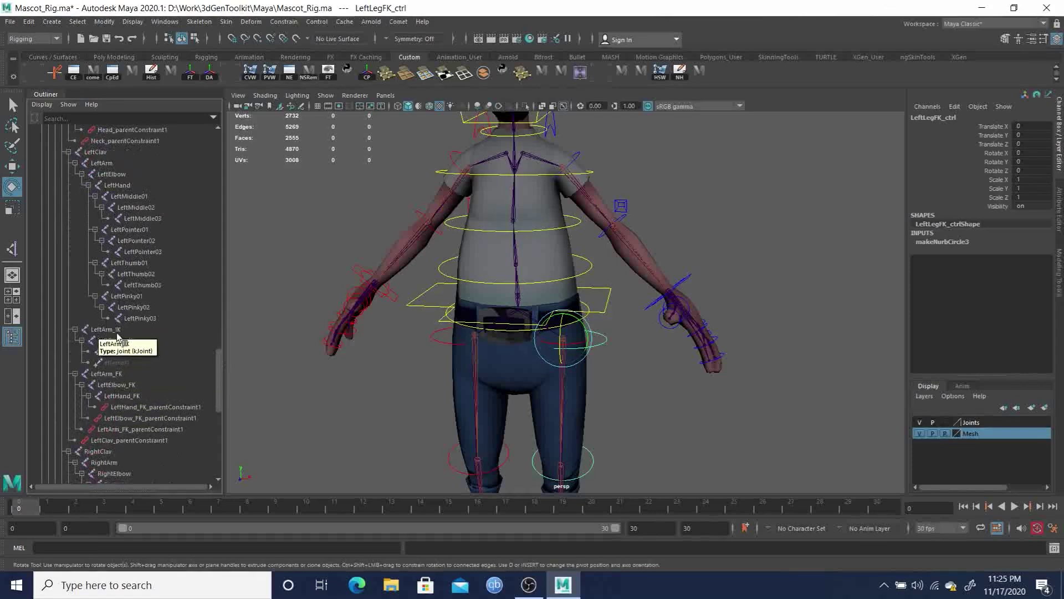
pyautogui.click(107, 375)
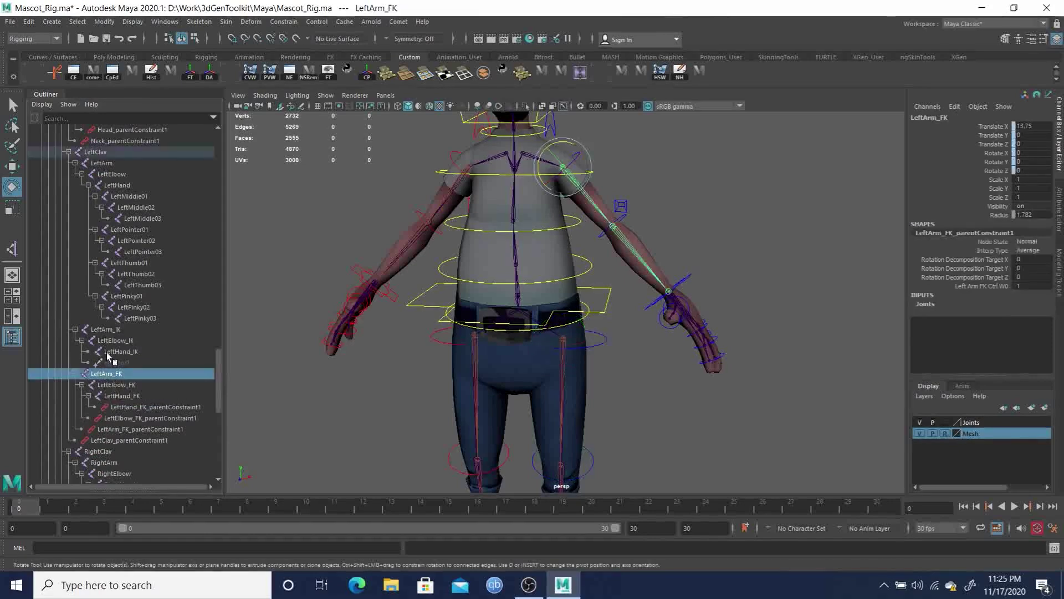
pyautogui.keyDown('ctrl'); pyautogui.click(106, 330); pyautogui.keyUp('ctrl')
pyautogui.keyDown('ctrl'); pyautogui.click(106, 162); pyautogui.keyUp('ctrl')
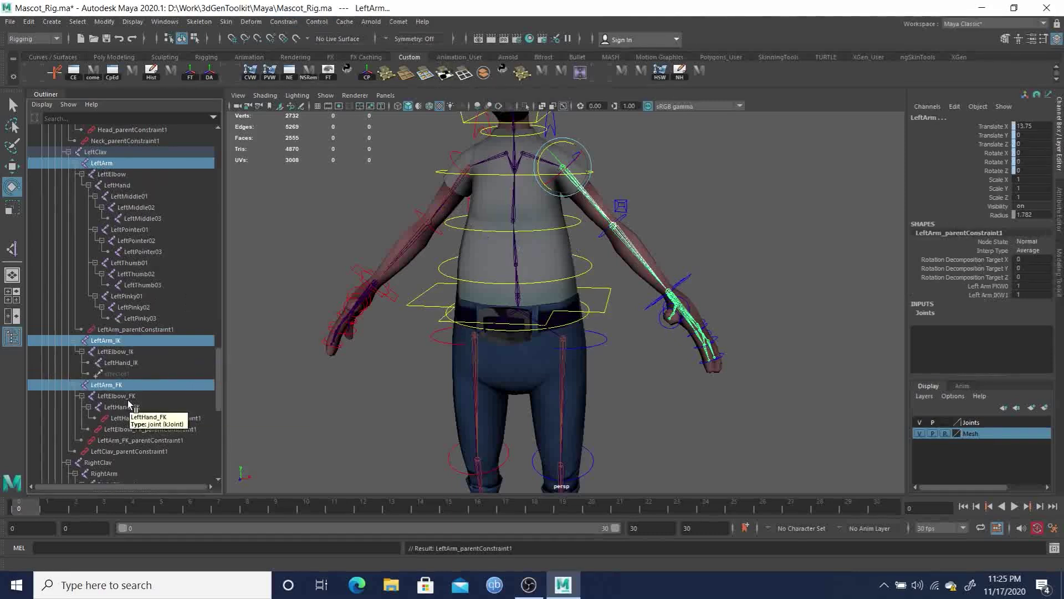
# Parent-constrain the LeftElbow joint to LeftElbow_FK and LeftElbow_IK.
pyautogui.click(116, 395)
pyautogui.keyDown('ctrl'); pyautogui.click(121, 351); pyautogui.keyUp('ctrl')
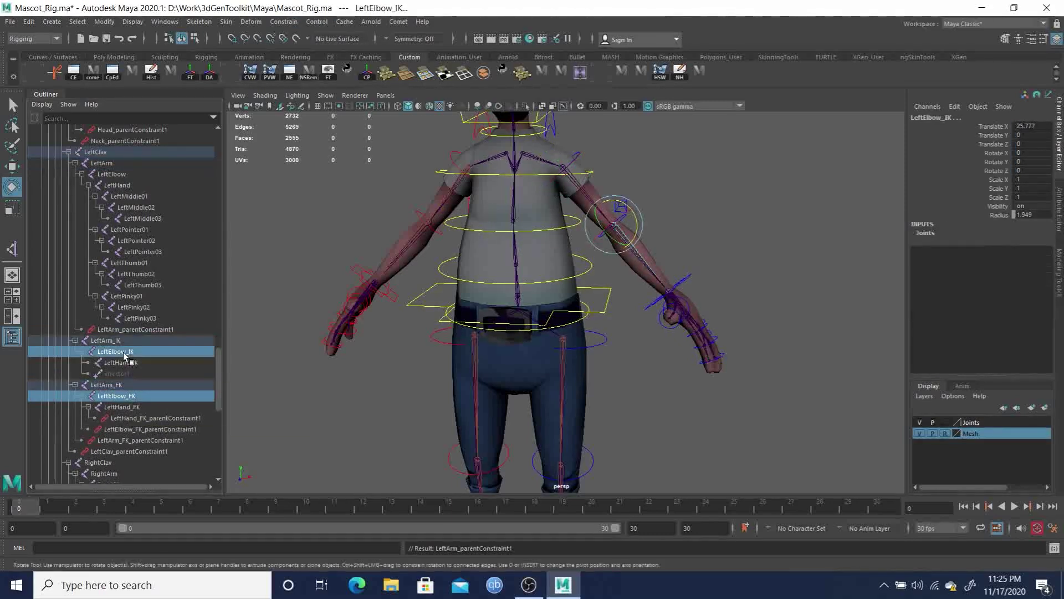
pyautogui.keyDown('ctrl'); pyautogui.click(113, 174); pyautogui.keyUp('ctrl')
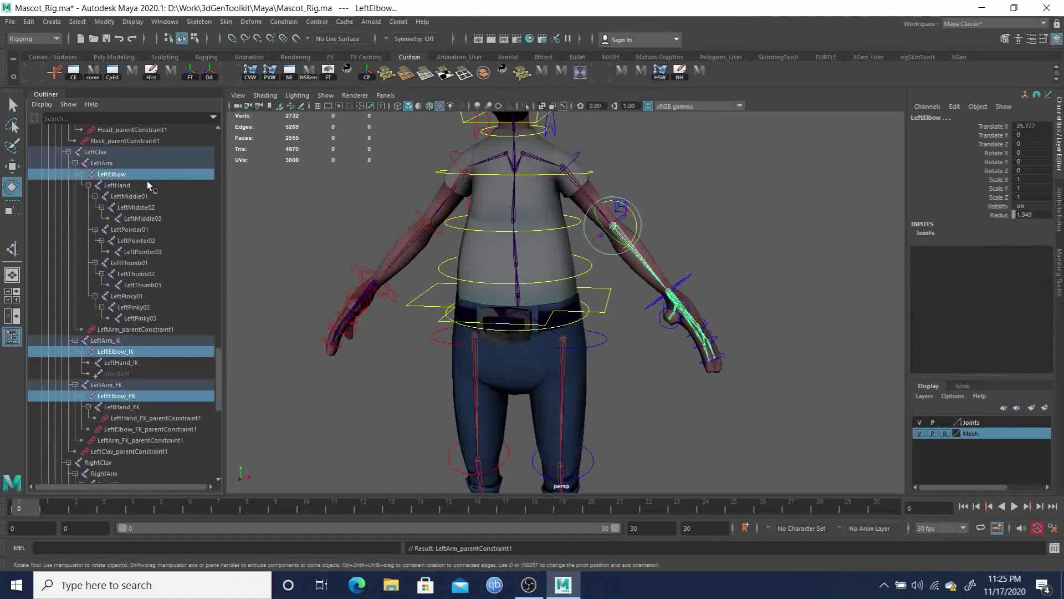
pyautogui.press('g')
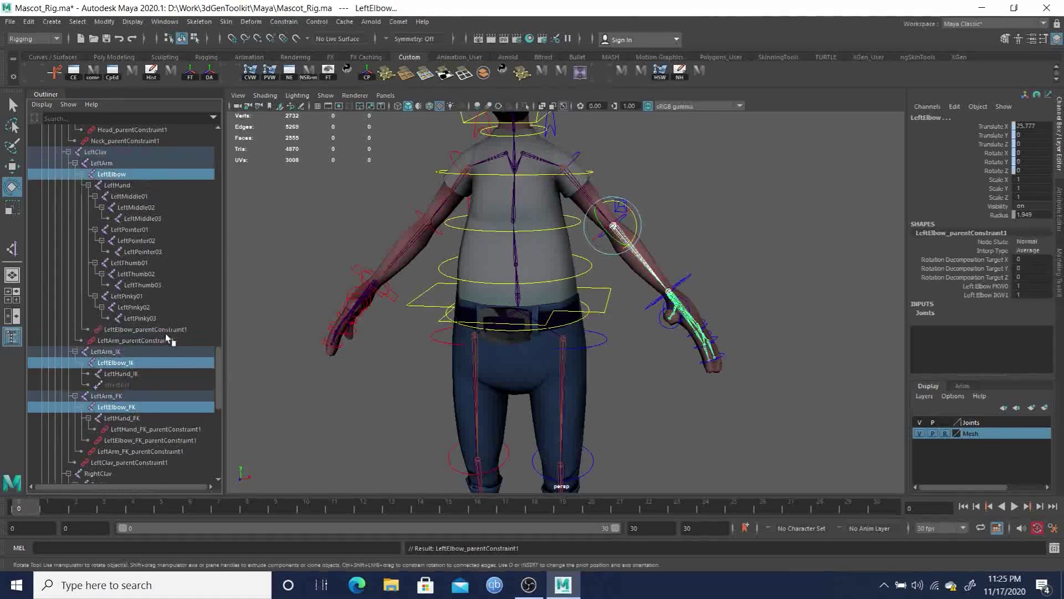
# Repeat the parent constraint for the LeftHand joint, using LeftHand_FK and LeftHand_IK as its targets.
pyautogui.click(128, 418)
pyautogui.keyDown('ctrl'); pyautogui.click(123, 374); pyautogui.keyUp('ctrl')
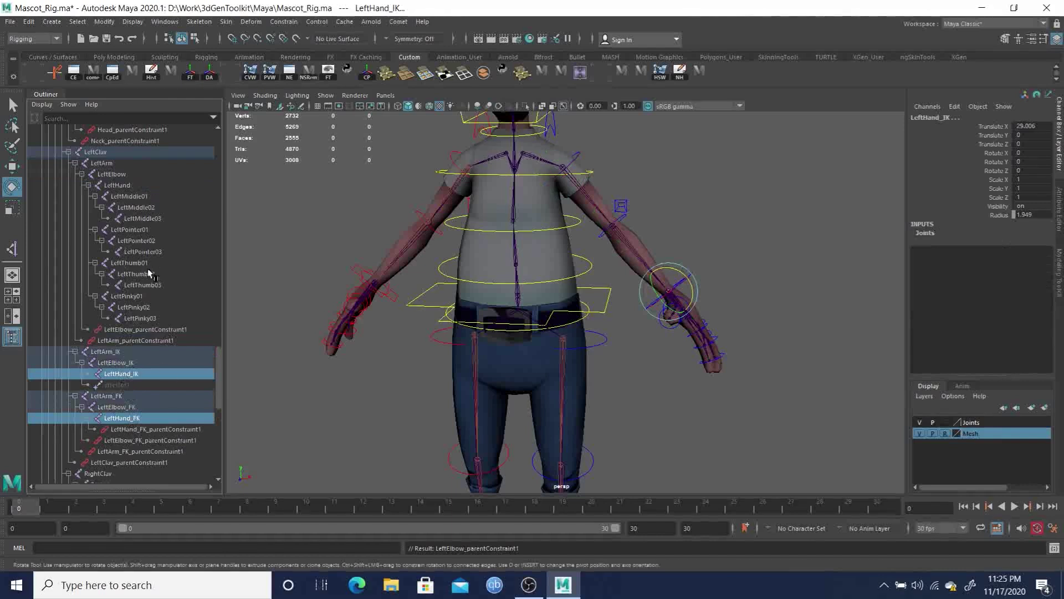
pyautogui.keyDown('ctrl'); pyautogui.click(121, 186); pyautogui.keyUp('ctrl')
pyautogui.press('g')
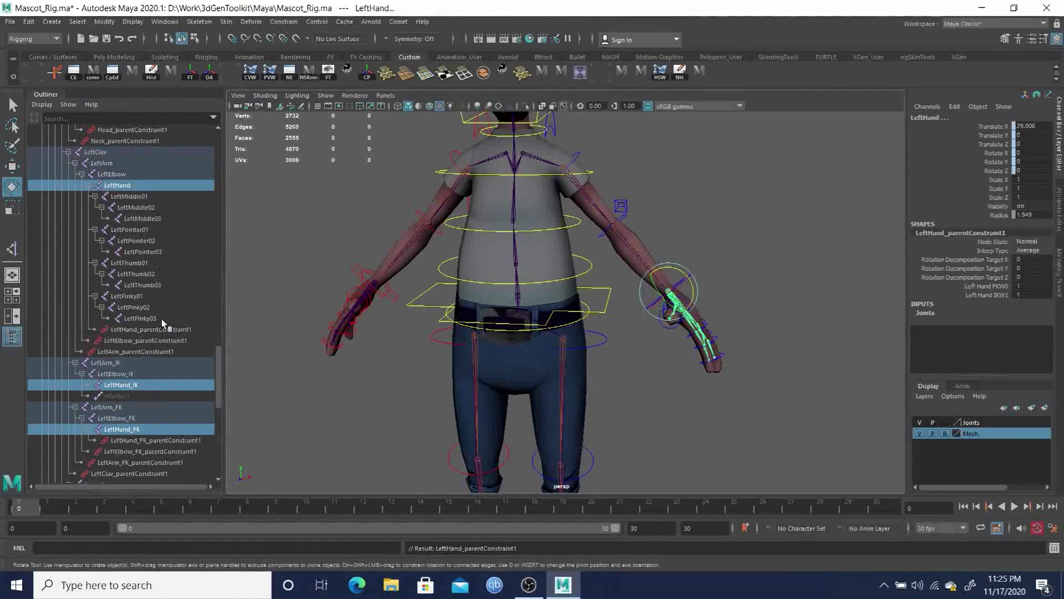
# Parent-constrain the RightArm joint to RightArm_FK and RightArm_IK.
pyautogui.moveTo(218, 355); pyautogui.dragTo(235, 411)
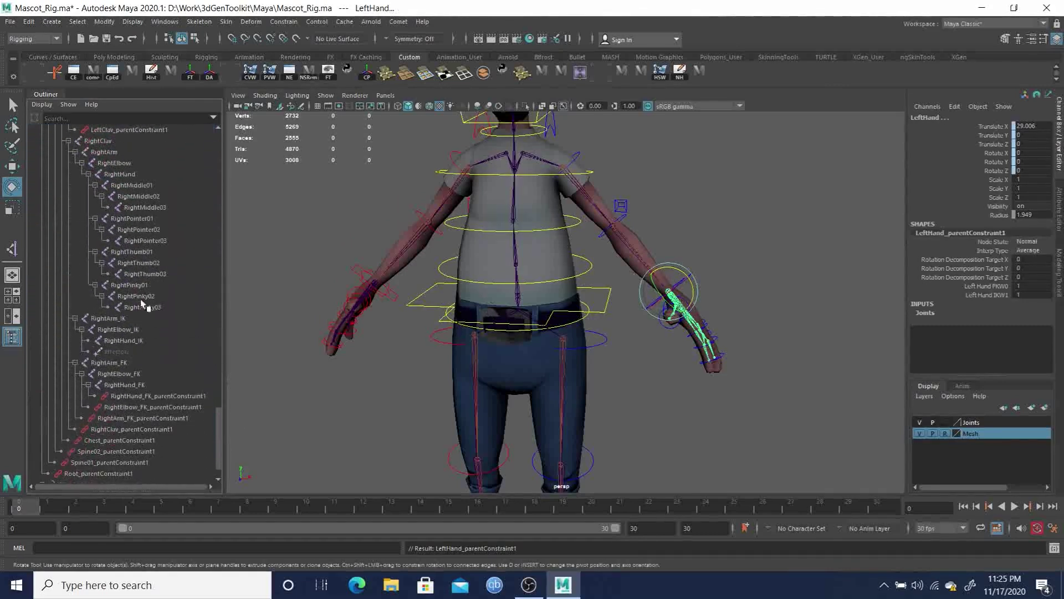
pyautogui.click(115, 362)
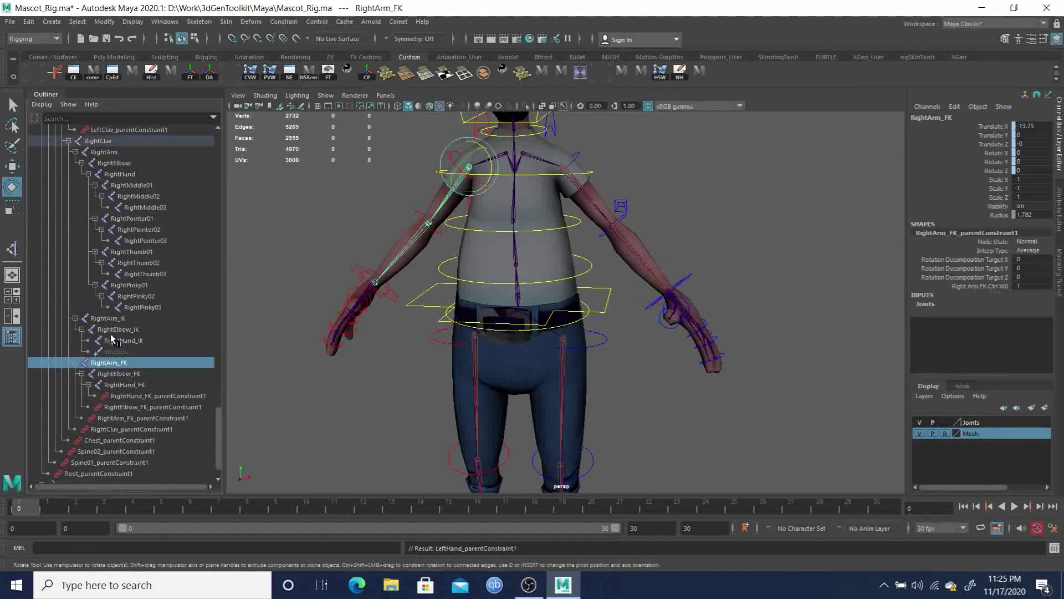
pyautogui.keyDown('ctrl'); pyautogui.click(111, 319); pyautogui.keyUp('ctrl')
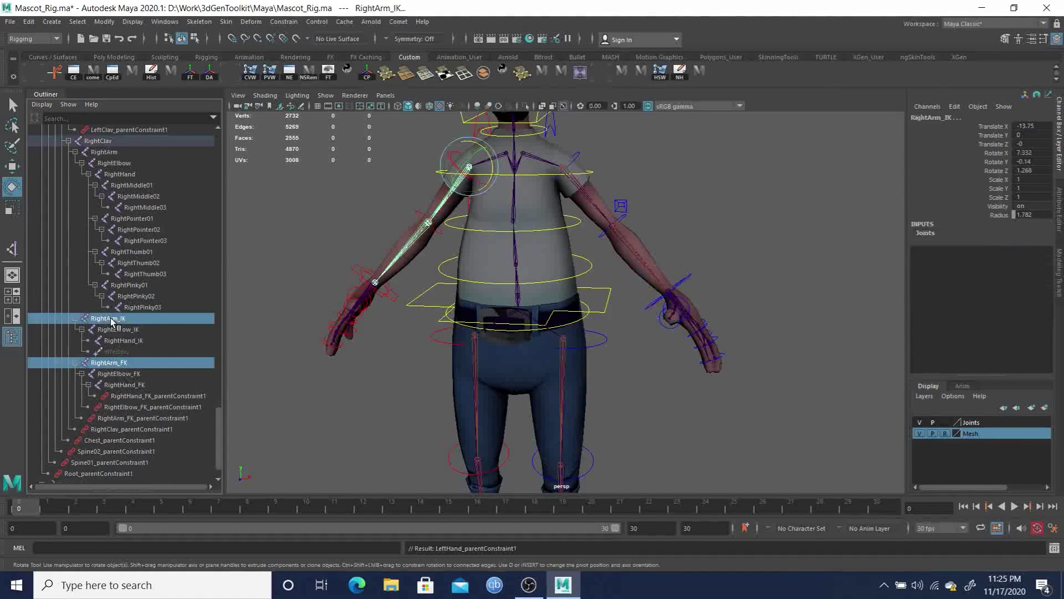
pyautogui.keyDown('ctrl'); pyautogui.click(111, 153); pyautogui.keyUp('ctrl')
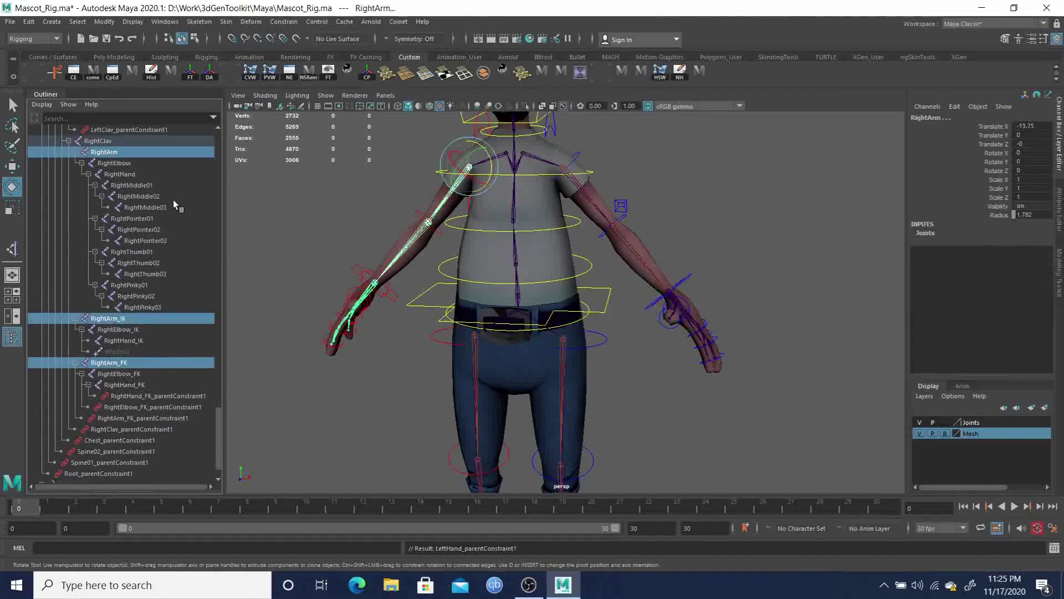
pyautogui.press('g')
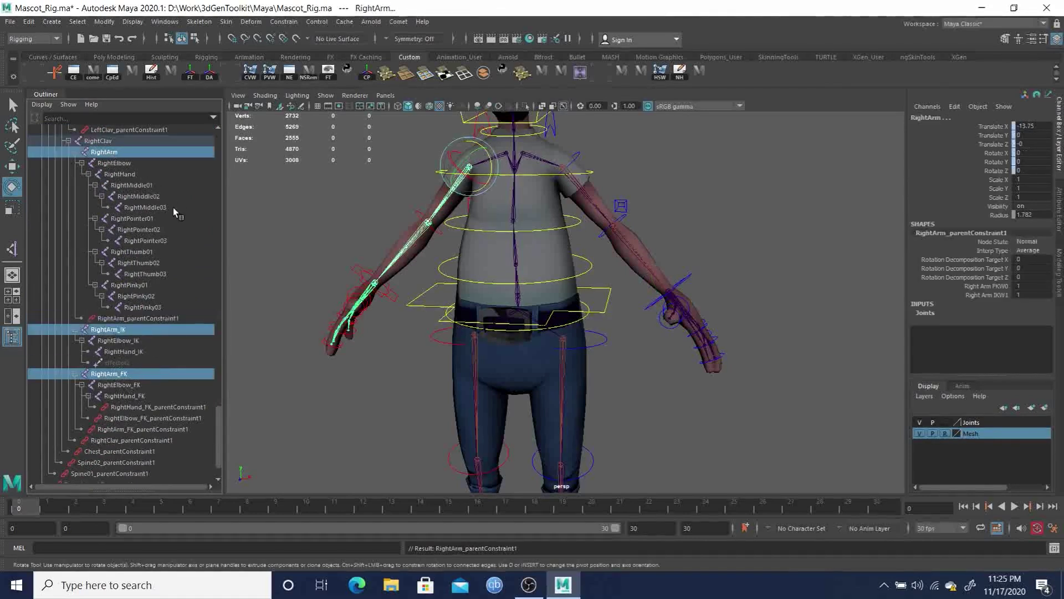
# Repeat the parent constraint for the RightElbow joint, using RightElbow_FK and RightElbow_IK as its targets.
pyautogui.click(121, 385)
pyautogui.keyDown('ctrl'); pyautogui.click(119, 341); pyautogui.keyUp('ctrl')
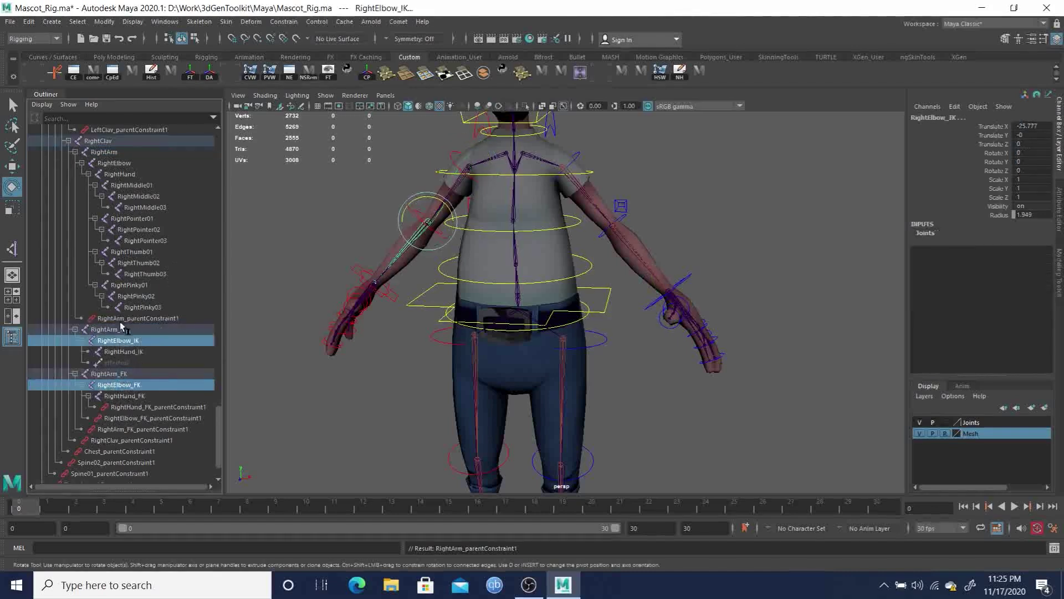
pyautogui.keyDown('ctrl'); pyautogui.click(120, 164); pyautogui.keyUp('ctrl')
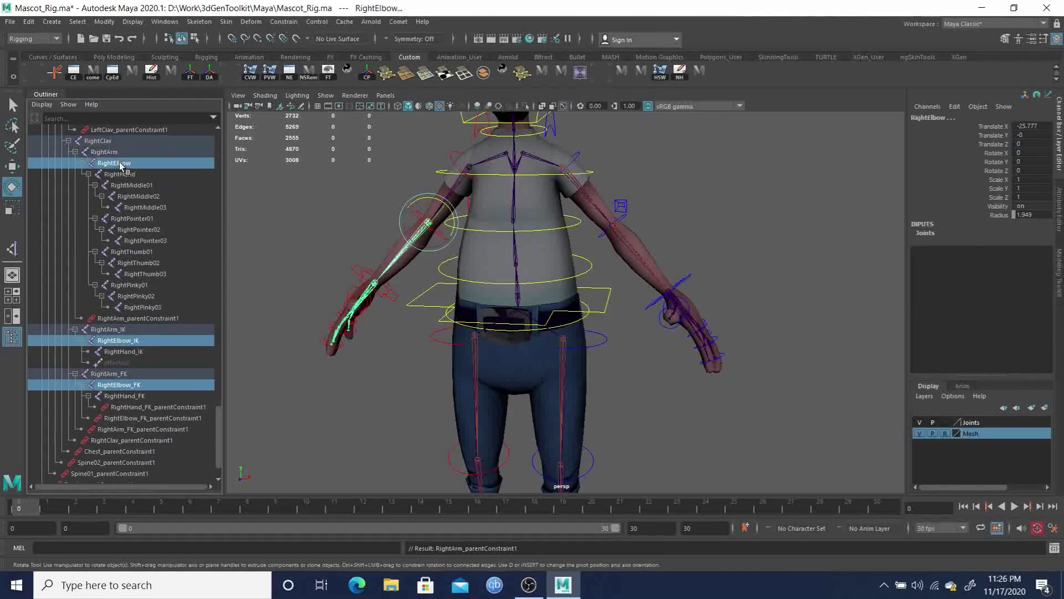
pyautogui.press('g')
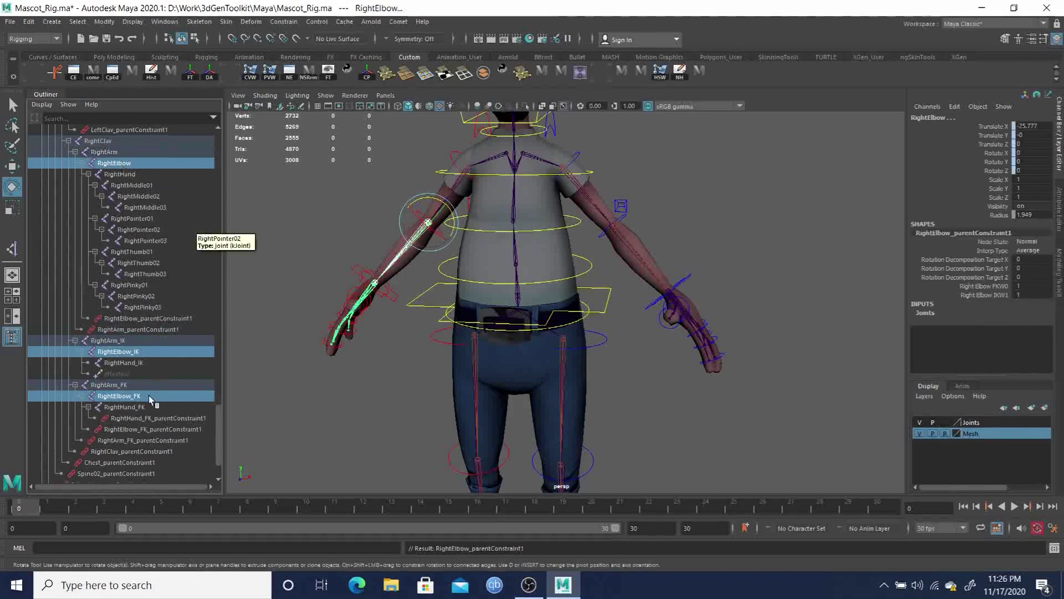
# Repeat the parent constraint for the RightHand joint, using RightHand_FK and RightHand_IK as its targets.
pyautogui.click(127, 407)
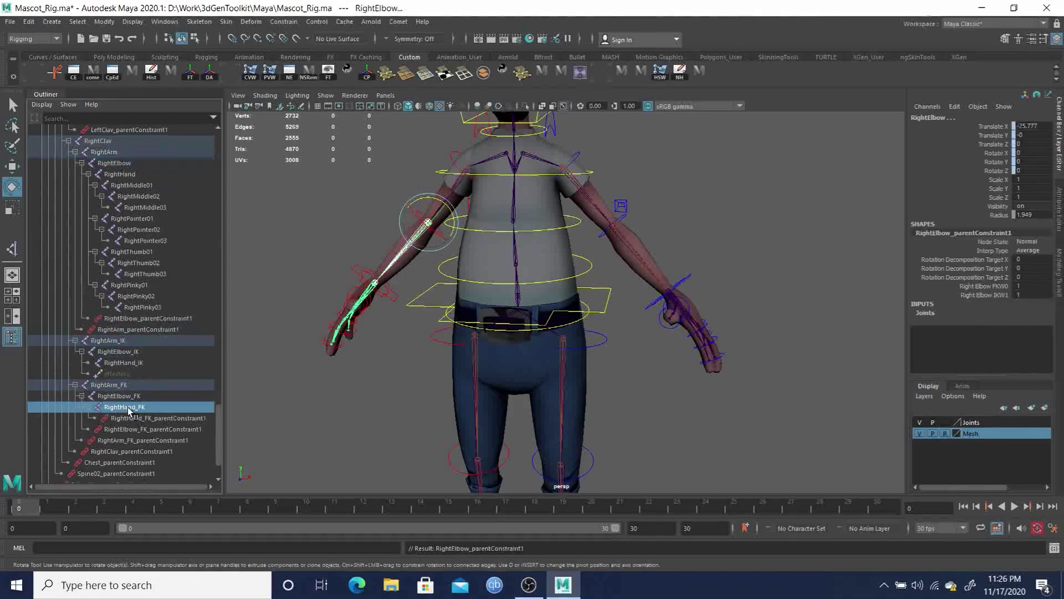
pyautogui.keyDown('ctrl'); pyautogui.click(124, 360); pyautogui.keyUp('ctrl')
pyautogui.keyDown('ctrl'); pyautogui.click(122, 174); pyautogui.keyUp('ctrl')
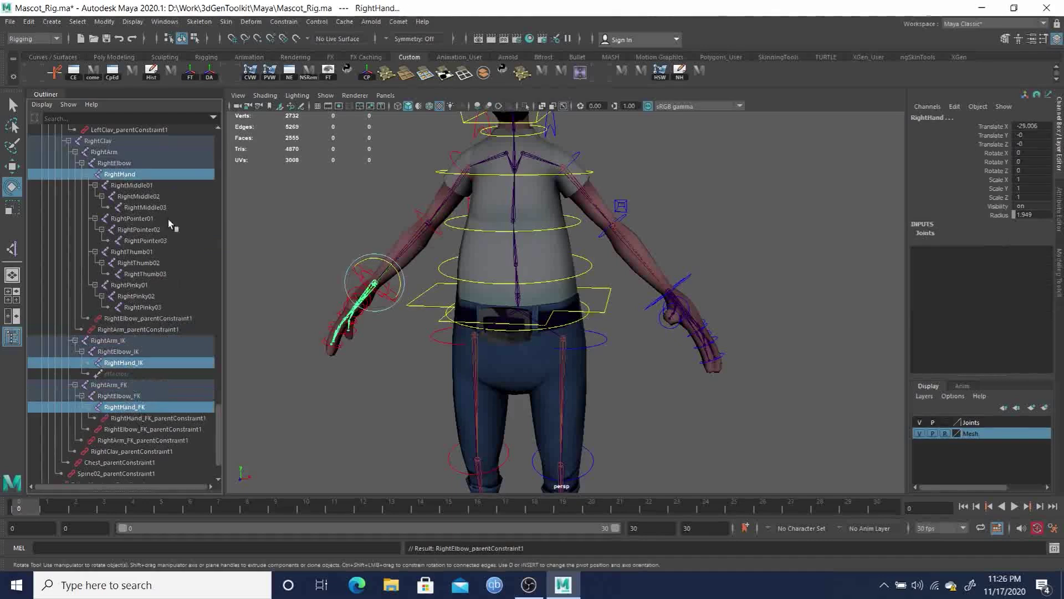
pyautogui.press('g')
# Test the left arm's FK/IK blending by moving LeftHandIK_ctrl about 46 units up in Y, inspect the three joint chains, and undo the move.
pyautogui.keyDown('alt'); pyautogui.moveTo(740, 278); pyautogui.dragTo(741, 309); pyautogui.keyUp('alt')
pyautogui.click(681, 319)
pyautogui.press('w')
pyautogui.moveTo(676, 288); pyautogui.dragTo(751, 170)
pyautogui.keyDown('alt'); pyautogui.moveTo(754, 266); pyautogui.dragTo(682, 285); pyautogui.keyUp('alt')
pyautogui.keyDown('alt'); pyautogui.moveTo(682, 285); pyautogui.dragTo(768, 384, button='right'); pyautogui.keyUp('alt')
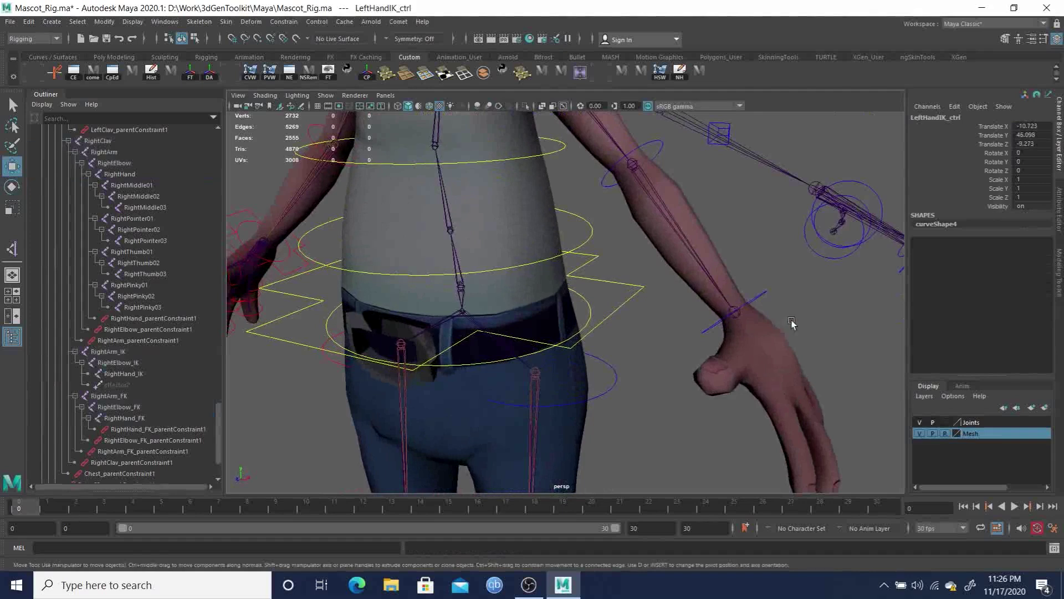
pyautogui.keyDown('alt'); pyautogui.moveTo(788, 321); pyautogui.dragTo(662, 284, button='right'); pyautogui.keyUp('alt')
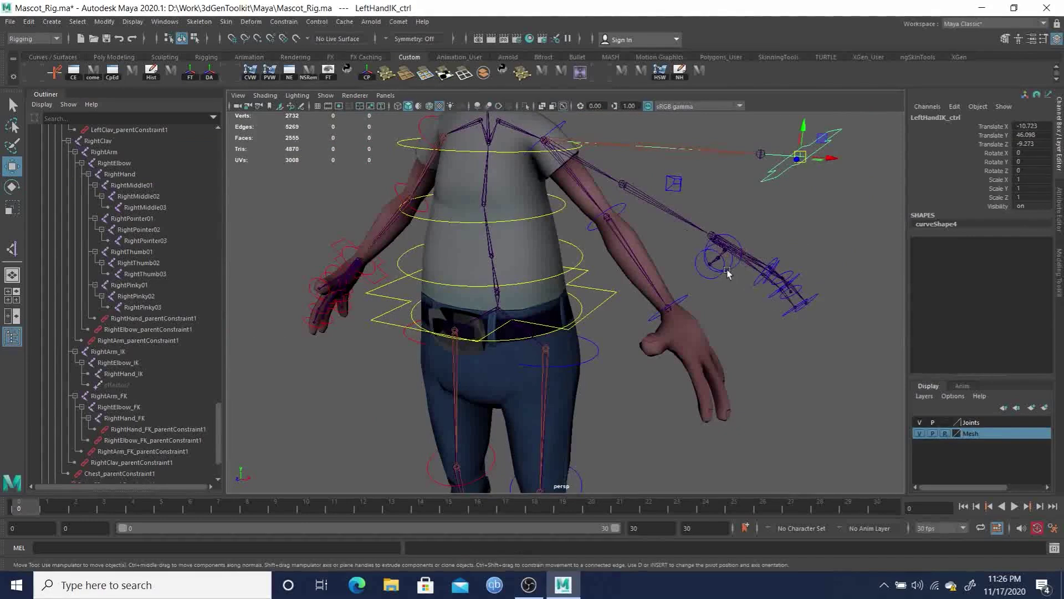
pyautogui.moveTo(756, 307)
pyautogui.keyDown('alt'); pyautogui.mouseDown()
pyautogui.moveTo(766, 311)
pyautogui.moveTo(743, 322)
pyautogui.mouseUp(); pyautogui.keyUp('alt')
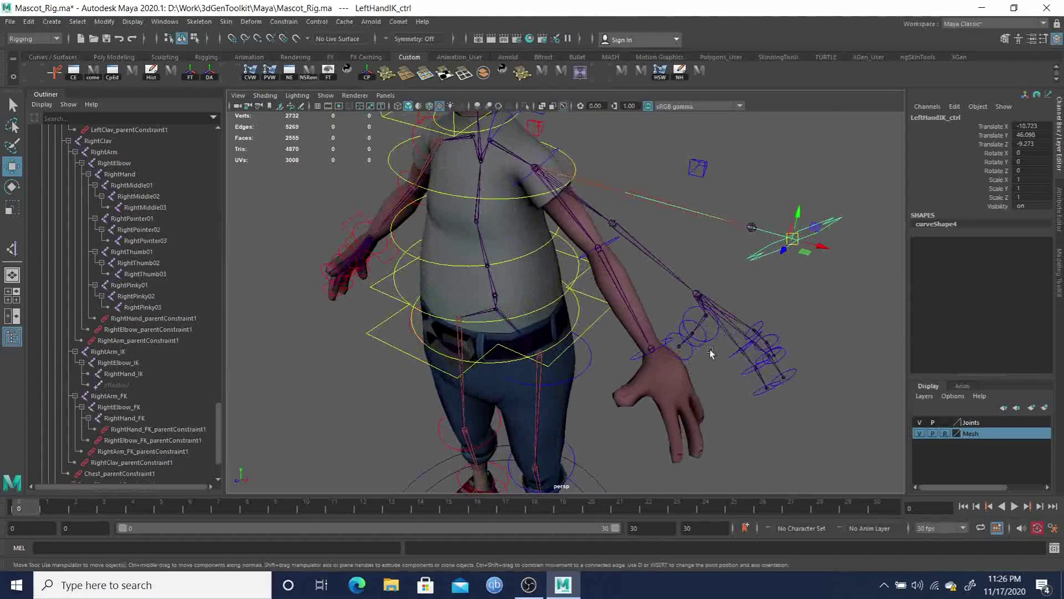
pyautogui.keyDown('alt'); pyautogui.moveTo(681, 350); pyautogui.dragTo(719, 240); pyautogui.keyUp('alt')
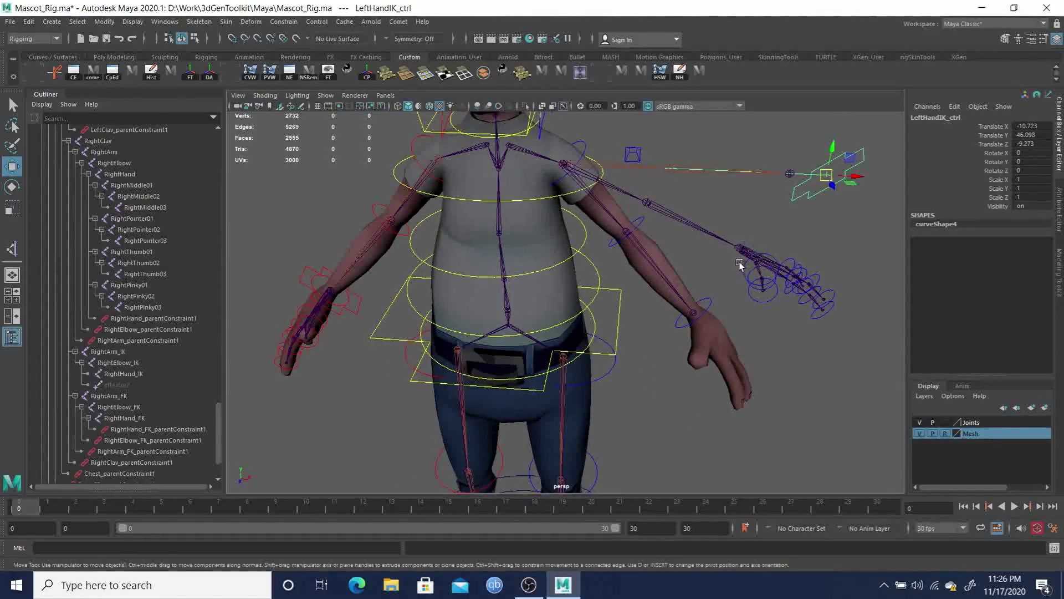
pyautogui.keyDown('alt'); pyautogui.moveTo(785, 258); pyautogui.dragTo(690, 256, button='right'); pyautogui.keyUp('alt')
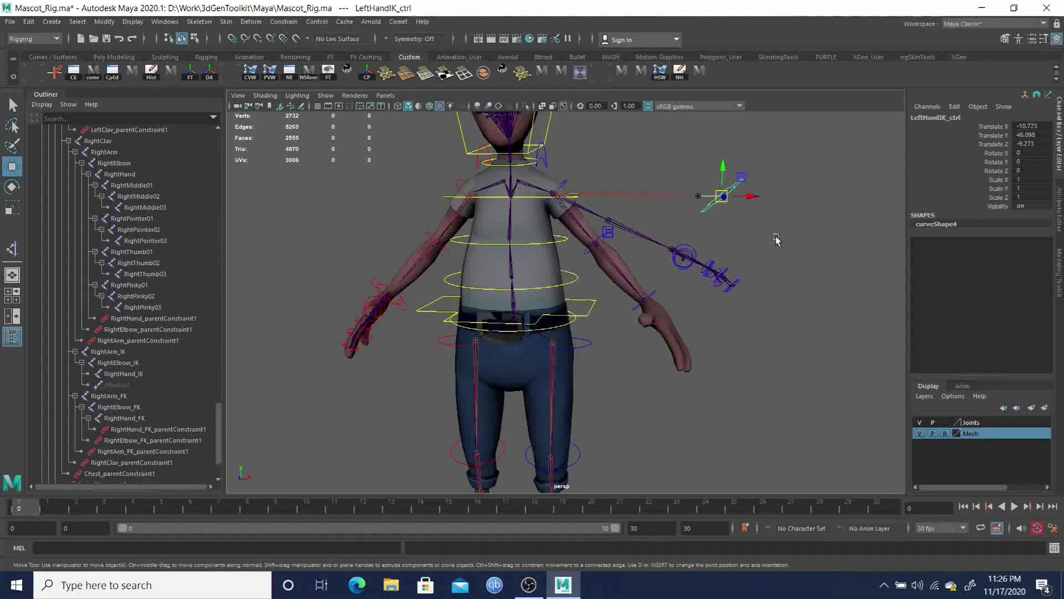
pyautogui.hotkey('ctrl', 'z')
# Test the right arm's FK/IK blending by moving RightHandIK_ctrl, and undo the move.
pyautogui.keyDown('alt'); pyautogui.moveTo(700, 265); pyautogui.dragTo(587, 283); pyautogui.keyUp('alt')
pyautogui.keyDown('alt'); pyautogui.moveTo(496, 308); pyautogui.dragTo(339, 147); pyautogui.keyUp('alt')
pyautogui.click(413, 287)
pyautogui.hotkey('ctrl', 'z')
pyautogui.keyDown('alt'); pyautogui.moveTo(726, 299); pyautogui.dragTo(530, 300, button='right'); pyautogui.keyUp('alt')
pyautogui.keyDown('alt'); pyautogui.moveTo(530, 299); pyautogui.dragTo(624, 155); pyautogui.keyUp('alt')
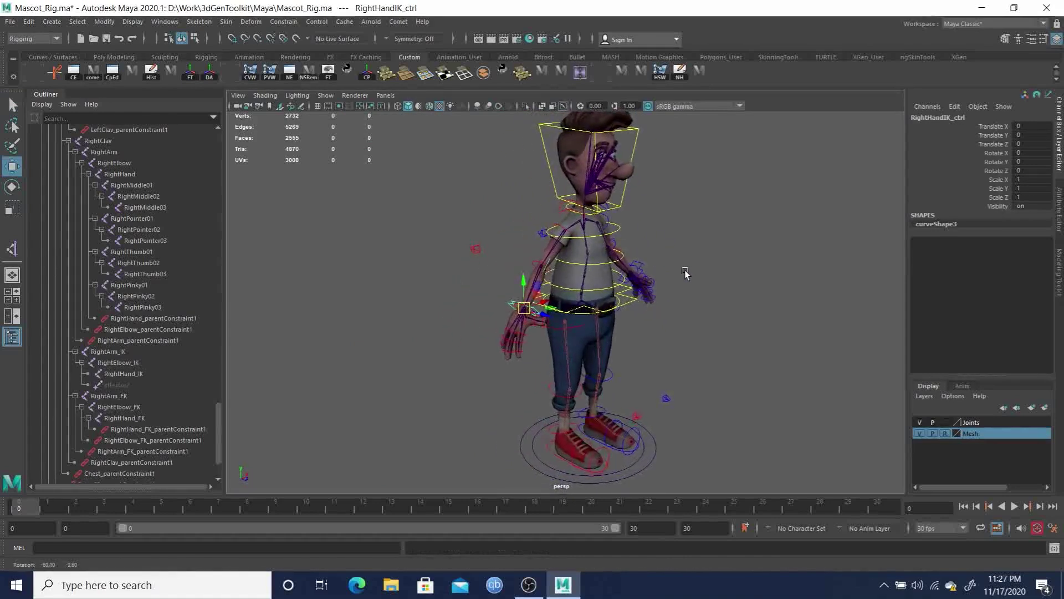
# Test the head control by rotating it slightly, and undo the rotation.
pyautogui.click(624, 139)
pyautogui.press('e')
pyautogui.moveTo(587, 191)
pyautogui.mouseDown()
pyautogui.moveTo(572, 200)
pyautogui.moveTo(597, 204)
pyautogui.mouseUp()
pyautogui.hotkey('ctrl', 'z')
# Test the neck and head by selecting Neck_ctrl and the head control, rotating them, and undoing the rotation.
pyautogui.keyDown('alt'); pyautogui.moveTo(654, 274); pyautogui.dragTo(577, 244); pyautogui.keyUp('alt')
pyautogui.press('q')
pyautogui.click(568, 202)
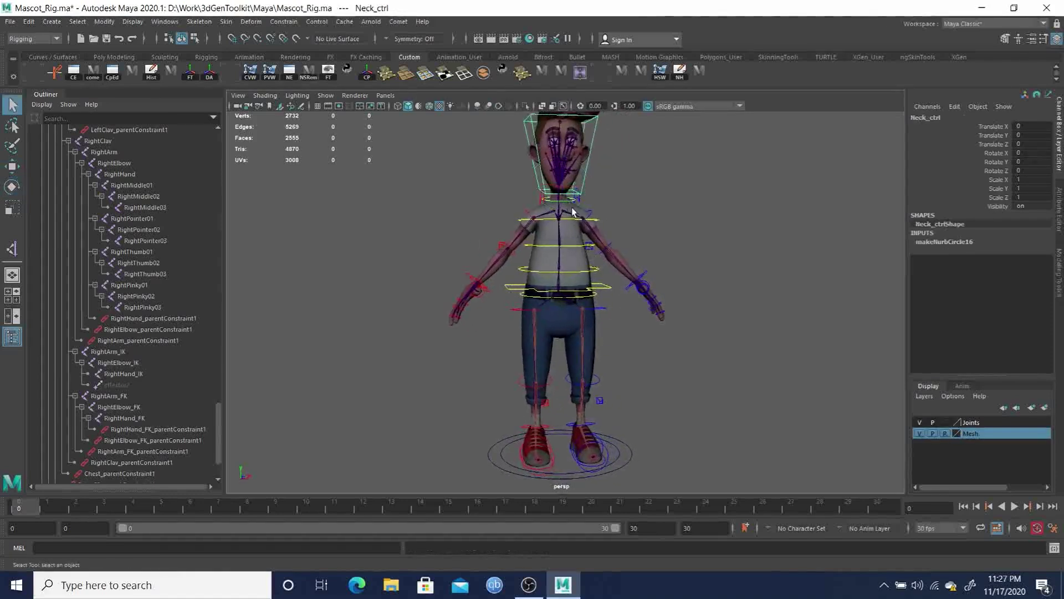
pyautogui.click(596, 136)
pyautogui.keyDown('alt'); pyautogui.moveTo(617, 180); pyautogui.dragTo(683, 195); pyautogui.keyUp('alt')
pyautogui.press('e')
pyautogui.moveTo(611, 182); pyautogui.dragTo(618, 196)
pyautogui.hotkey('ctrl', 'z')
# Test the torso by rotating the spine controls together with Chest_ctrl, and undo the rotation.
pyautogui.keyDown('alt'); pyautogui.moveTo(646, 292); pyautogui.dragTo(619, 287); pyautogui.keyUp('alt')
pyautogui.press('q')
pyautogui.click(625, 258)
pyautogui.click(622, 232)
pyautogui.press('e')
pyautogui.moveTo(606, 219); pyautogui.dragTo(611, 228)
pyautogui.keyDown('alt'); pyautogui.moveTo(688, 304); pyautogui.dragTo(668, 344); pyautogui.keyUp('alt')
pyautogui.hotkey('ctrl', 'z')
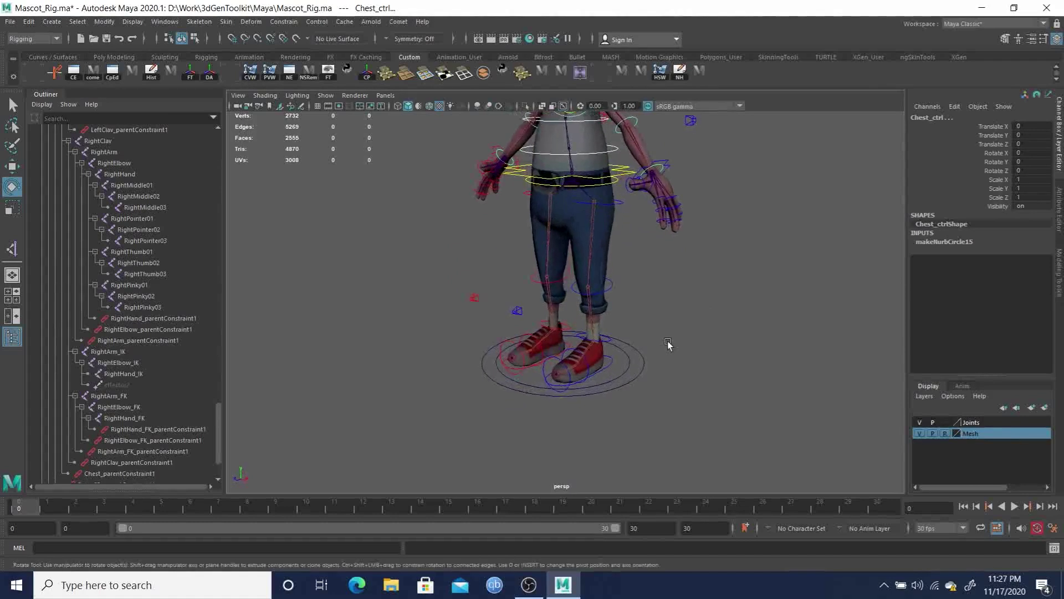